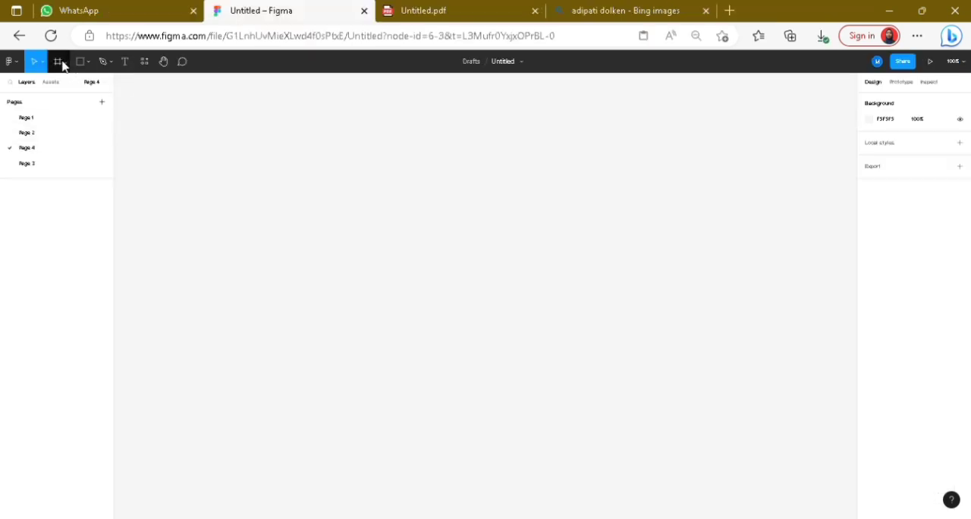
Step: Add a 1080 × 1080 Instagram post frame to the page
{"action": "left_click", "coordinate": [65, 62]}
{"action": "left_click", "coordinate": [72, 85]}
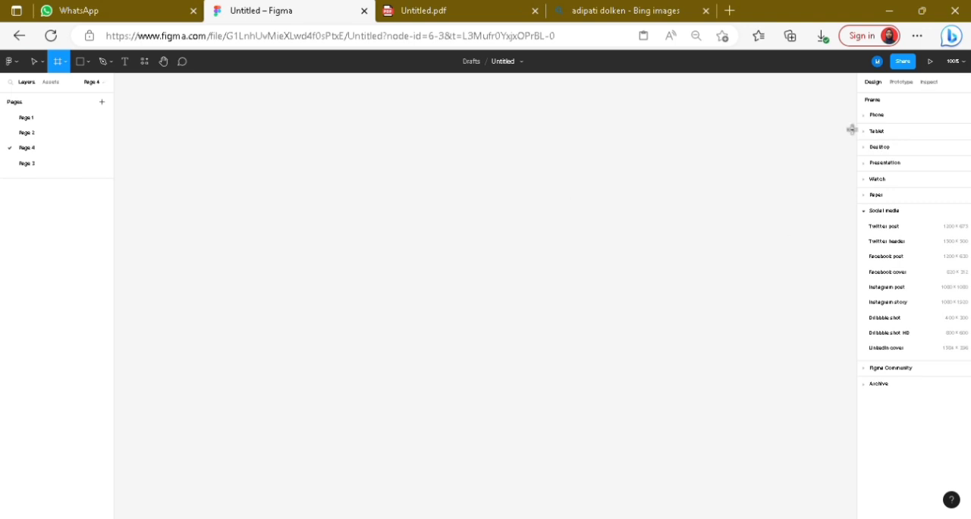
{"action": "left_click", "coordinate": [902, 287]}
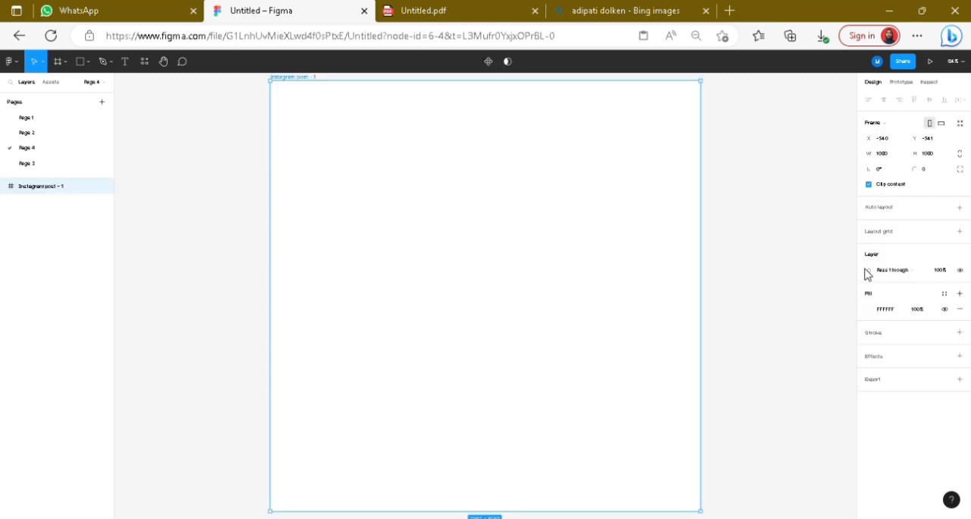
Step: Draw a square of about 850 × 850 centred in the frame, unfilled, with an inside stroke of width 6
{"action": "scroll", "coordinate": [818, 247], "scroll_direction": "down", "scroll_amount": 1}
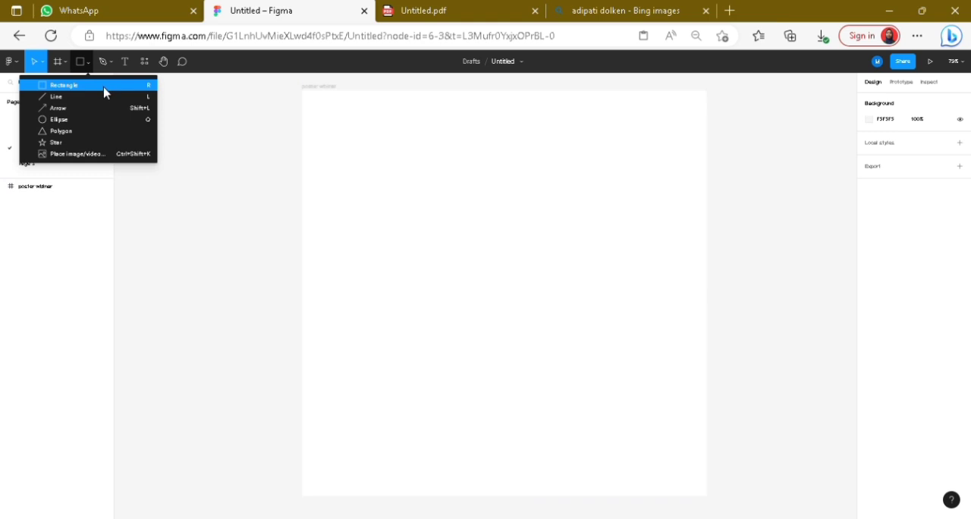
{"action": "left_click", "coordinate": [104, 88]}
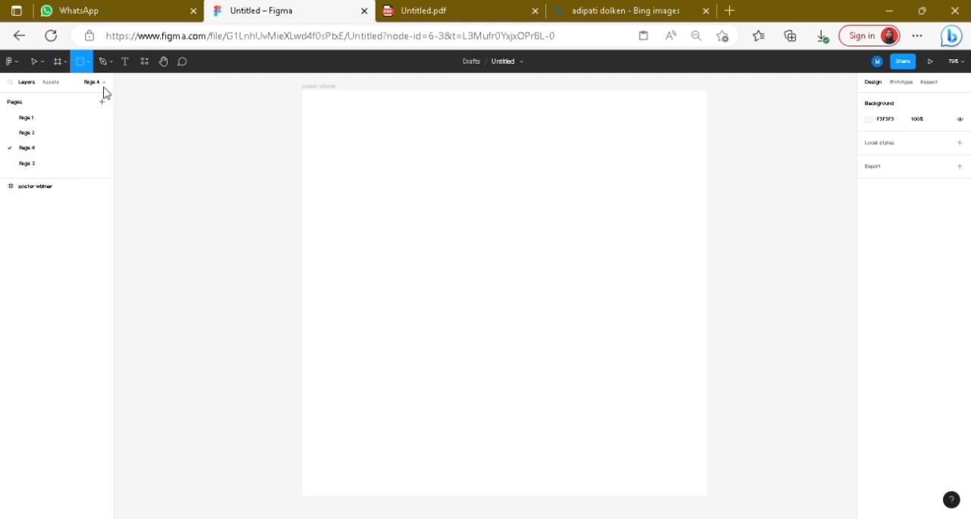
{"action": "left_click_drag", "start_coordinate": [345, 133], "coordinate": [663, 452]}
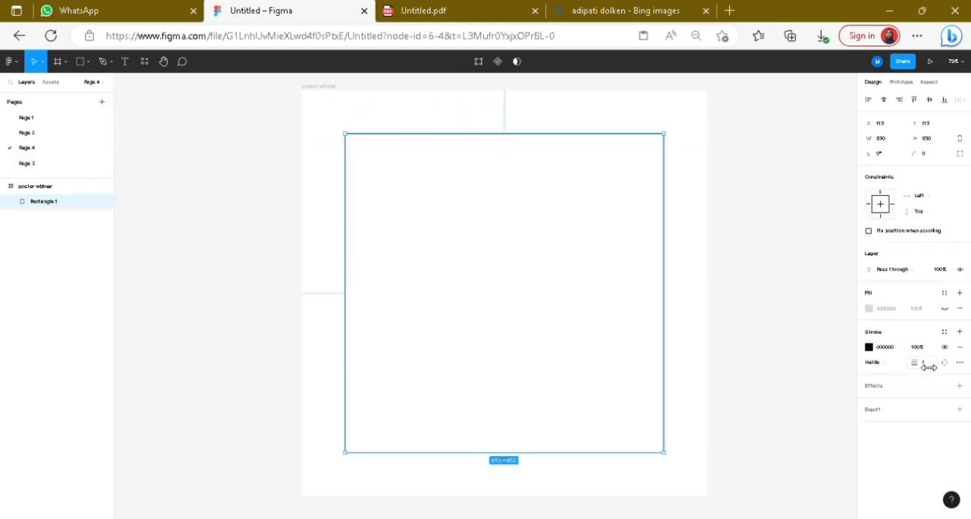
{"action": "mouse_move", "coordinate": [918, 361]}
{"action": "left_mouse_down"}
{"action": "mouse_move", "coordinate": [929, 357]}
{"action": "mouse_move", "coordinate": [919, 358]}
{"action": "left_mouse_up"}
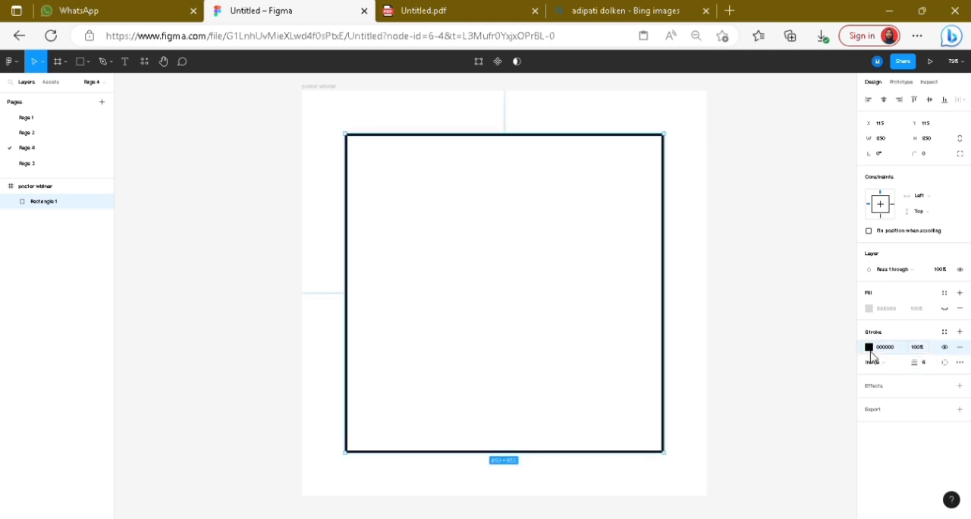
Step: Change the square outline's stroke colour to dark red
{"action": "left_click", "coordinate": [869, 347]}
{"action": "left_click", "coordinate": [819, 309]}
{"action": "mouse_move", "coordinate": [820, 312]}
{"action": "left_mouse_down"}
{"action": "mouse_move", "coordinate": [830, 285]}
{"action": "mouse_move", "coordinate": [831, 329]}
{"action": "left_mouse_up"}
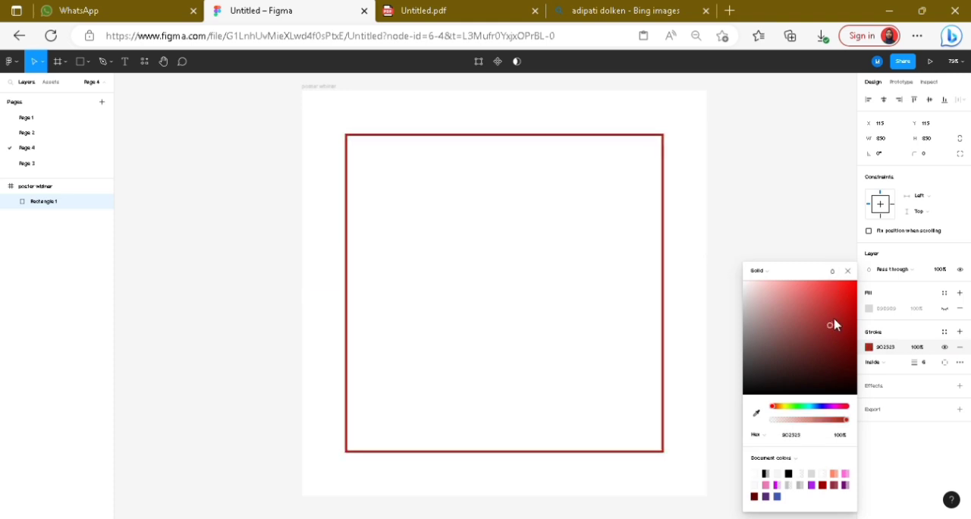
{"action": "left_click", "coordinate": [847, 271]}
{"action": "key", "text": "Escape"}
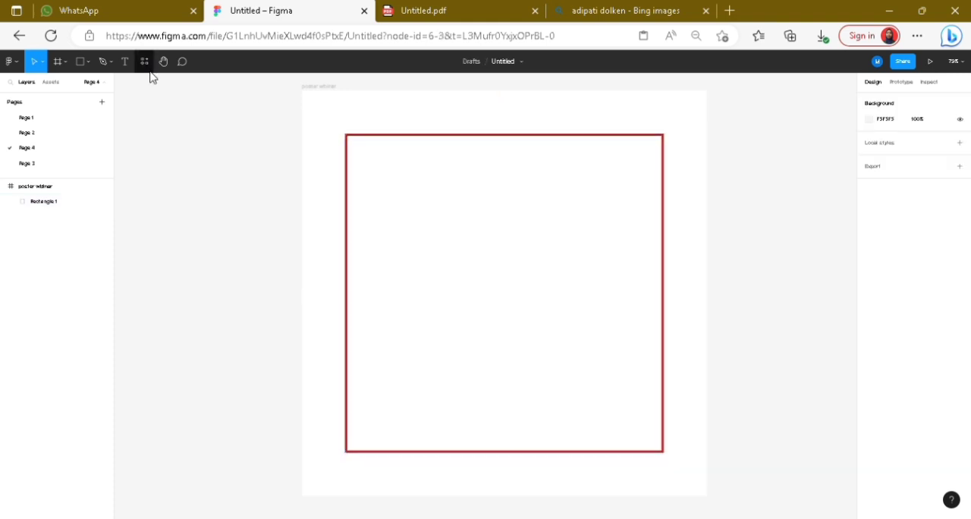
Step: Run the Unsplash plugin and insert the pink and purple architectural photo
{"action": "left_click", "coordinate": [145, 63]}
{"action": "left_click", "coordinate": [189, 82]}
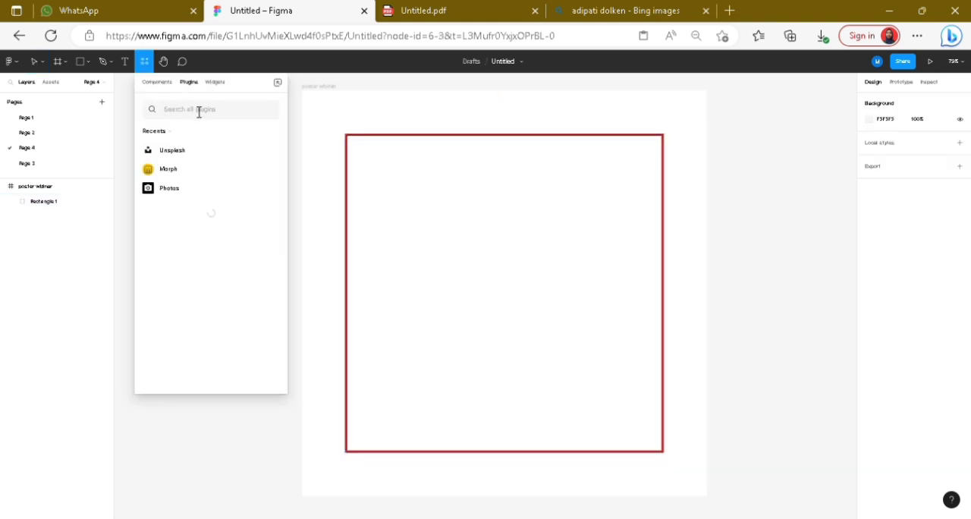
{"action": "left_click", "coordinate": [200, 149]}
{"action": "left_click", "coordinate": [220, 213]}
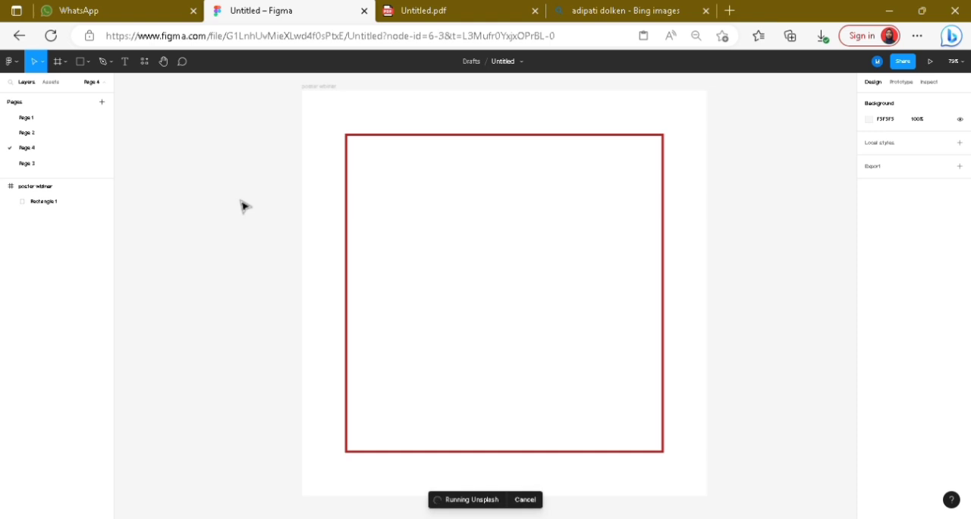
{"action": "left_click", "coordinate": [698, 148]}
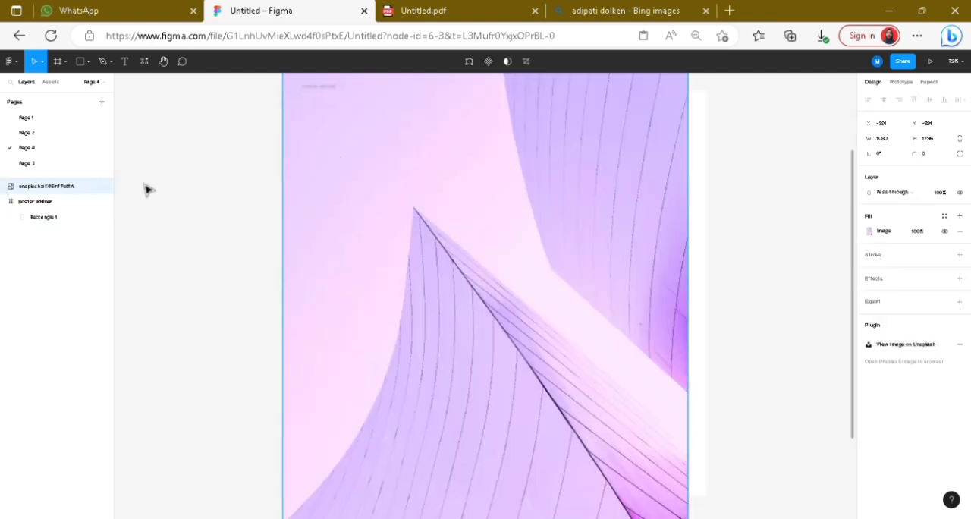
Step: Place the photo layer inside the poster frame beneath the red outline and shift it to cover the frame's full width
{"action": "left_click_drag", "start_coordinate": [34, 192], "coordinate": [41, 228]}
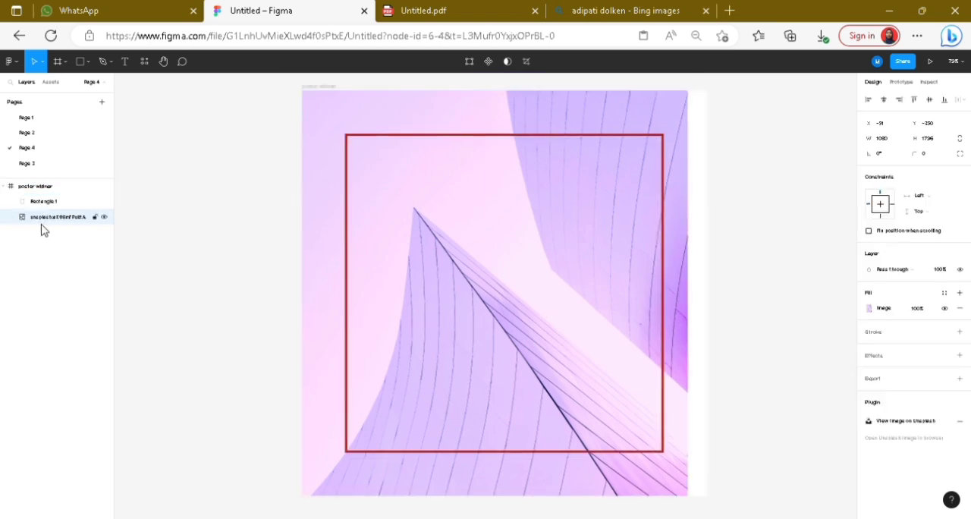
{"action": "left_click_drag", "start_coordinate": [613, 111], "coordinate": [628, 113]}
{"action": "left_click", "coordinate": [758, 223]}
Step: Draw a rectangle from the frame's left edge and set its size to 641 × 641
{"action": "left_click", "coordinate": [89, 62]}
{"action": "left_click", "coordinate": [95, 88]}
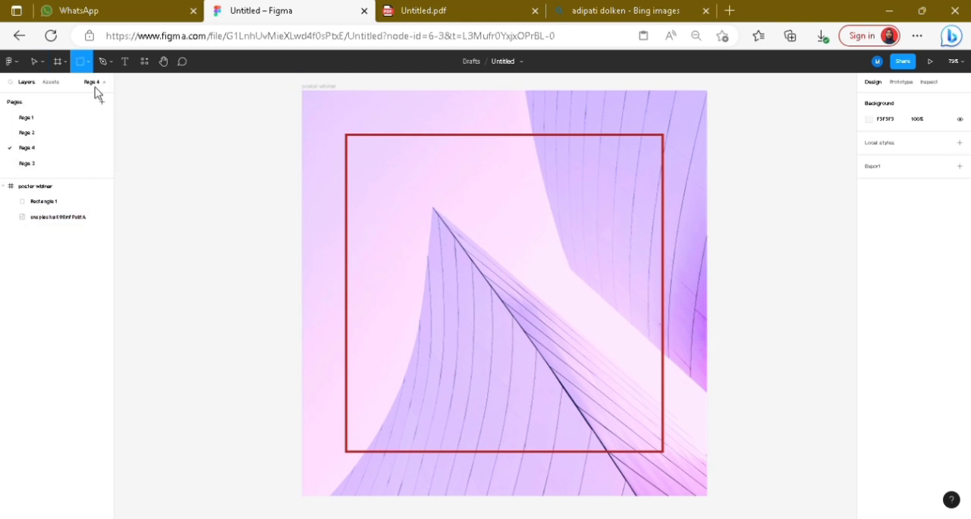
{"action": "mouse_move", "coordinate": [303, 169]}
{"action": "left_mouse_down"}
{"action": "mouse_move", "coordinate": [554, 379]}
{"action": "mouse_move", "coordinate": [552, 391]}
{"action": "left_mouse_up"}
{"action": "left_click", "coordinate": [879, 139]}
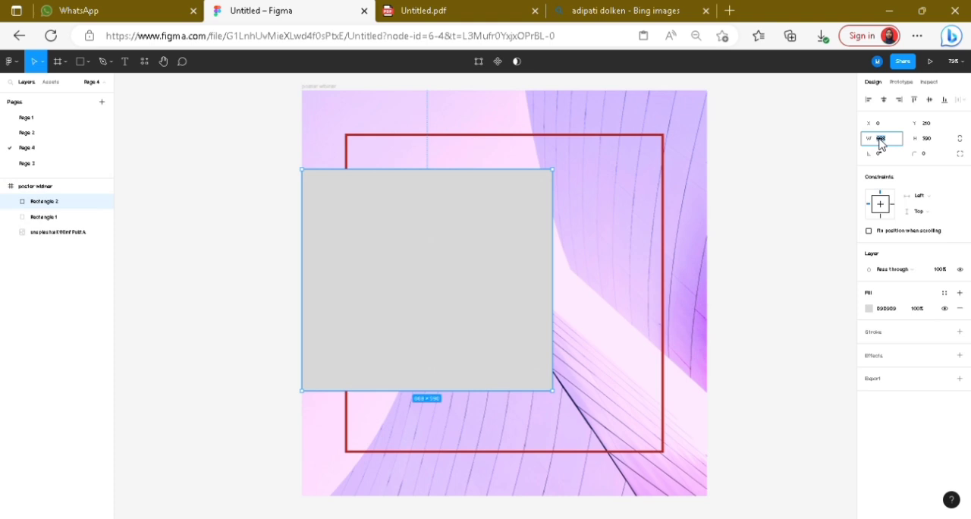
{"action": "type", "text": "641"}
{"action": "left_click", "coordinate": [925, 139]}
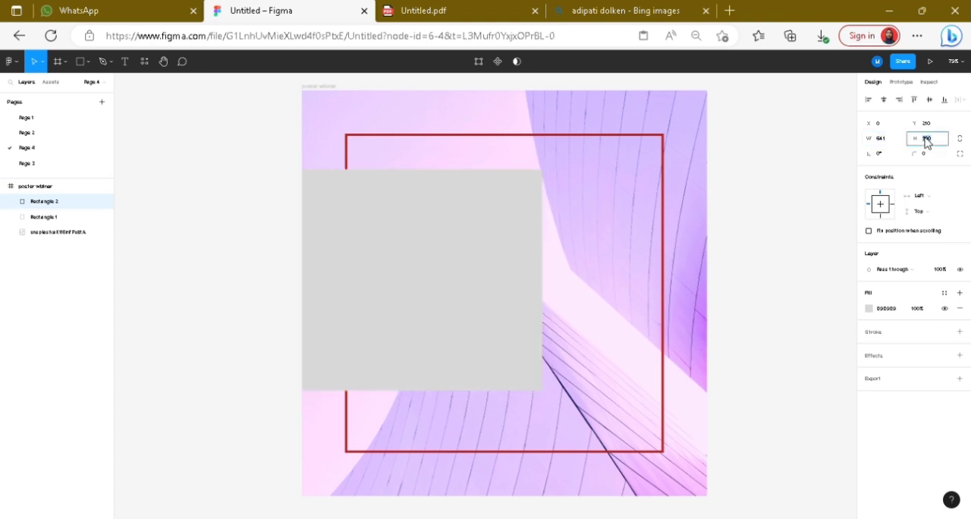
{"action": "type", "text": "641"}
Step: Round the grey square's top-right and bottom-right corners to 320 and shift it slightly downward
{"action": "left_click", "coordinate": [959, 154]}
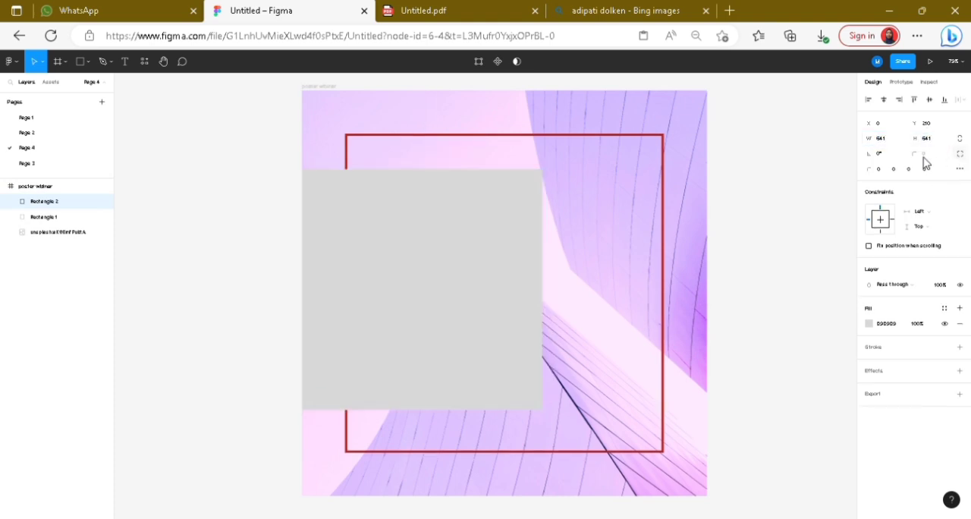
{"action": "left_click", "coordinate": [895, 170]}
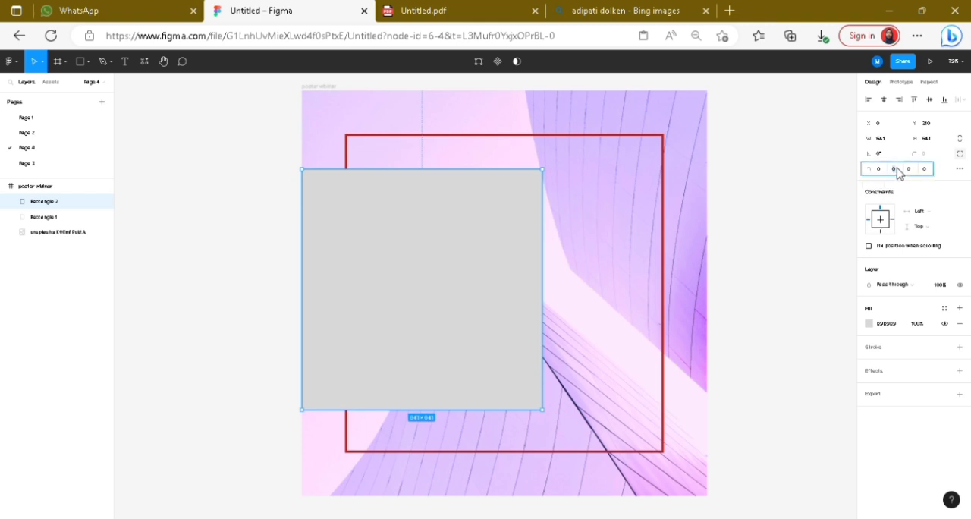
{"action": "type", "text": "320"}
{"action": "left_click", "coordinate": [909, 169]}
{"action": "type", "text": "320"}
{"action": "key", "text": "Return"}
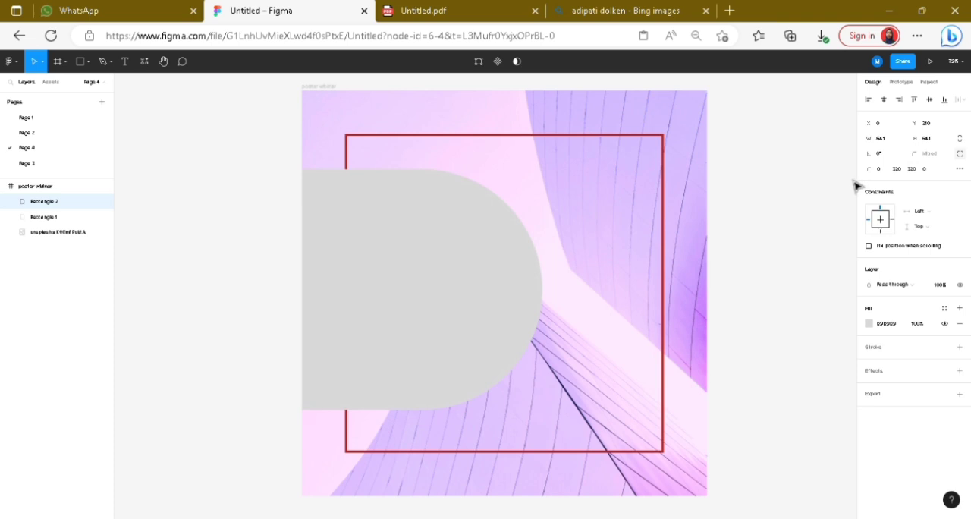
{"action": "left_click_drag", "start_coordinate": [481, 249], "coordinate": [480, 255]}
{"action": "left_click", "coordinate": [192, 158]}
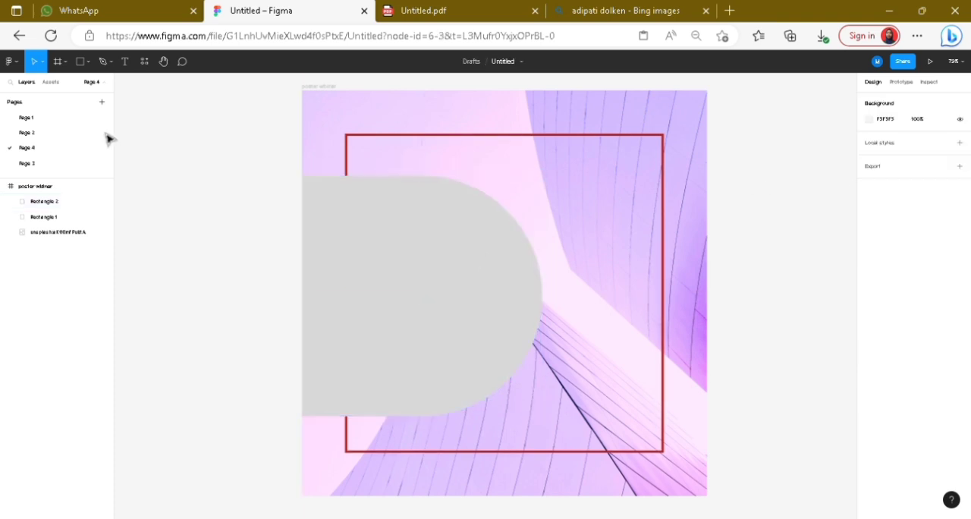
Step: Draw a circle of about 515 × 515 with a white inside stroke of 15, vertically centred over the rounded shape's right end
{"action": "left_click", "coordinate": [88, 68]}
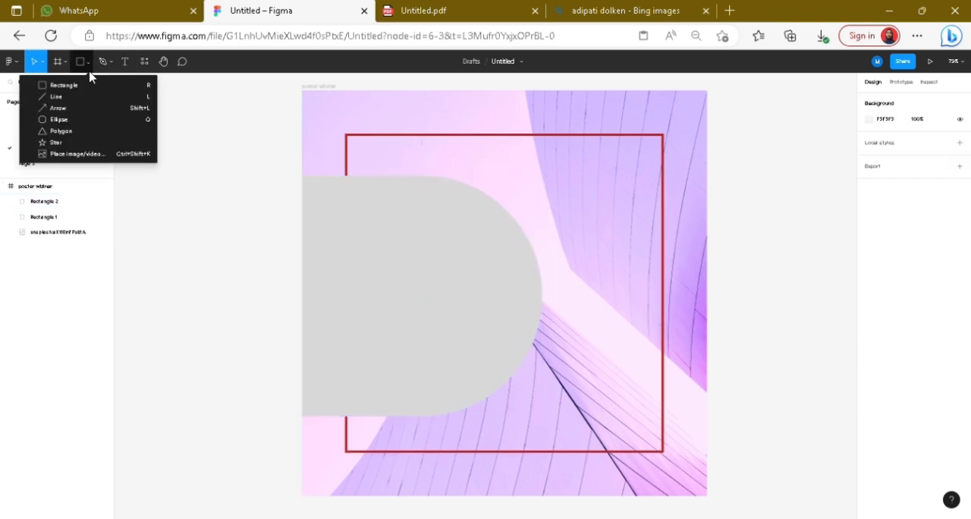
{"action": "left_click", "coordinate": [100, 120]}
{"action": "mouse_move", "coordinate": [432, 193]}
{"action": "left_mouse_down"}
{"action": "mouse_move", "coordinate": [505, 273]}
{"action": "mouse_move", "coordinate": [626, 366]}
{"action": "mouse_move", "coordinate": [632, 392]}
{"action": "left_mouse_up"}
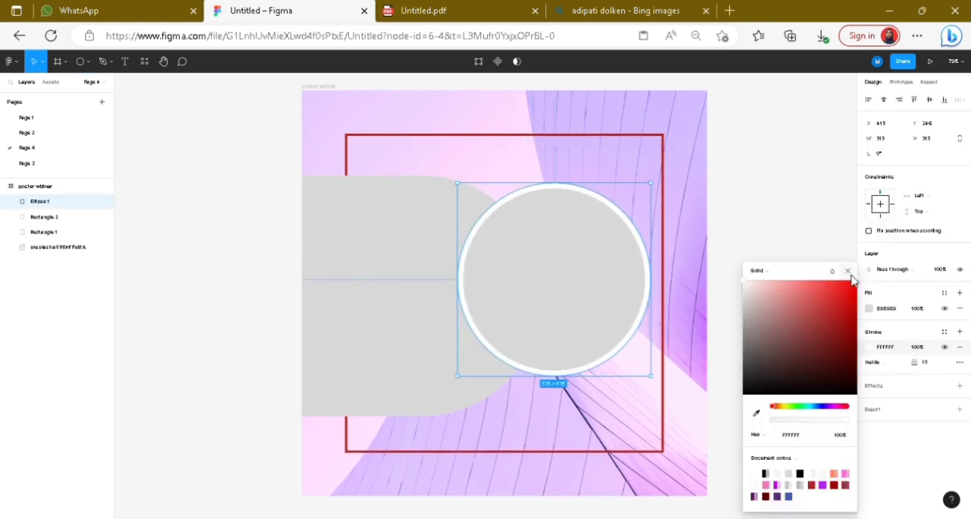
{"action": "key", "text": "Escape"}
{"action": "left_click_drag", "start_coordinate": [498, 282], "coordinate": [509, 295]}
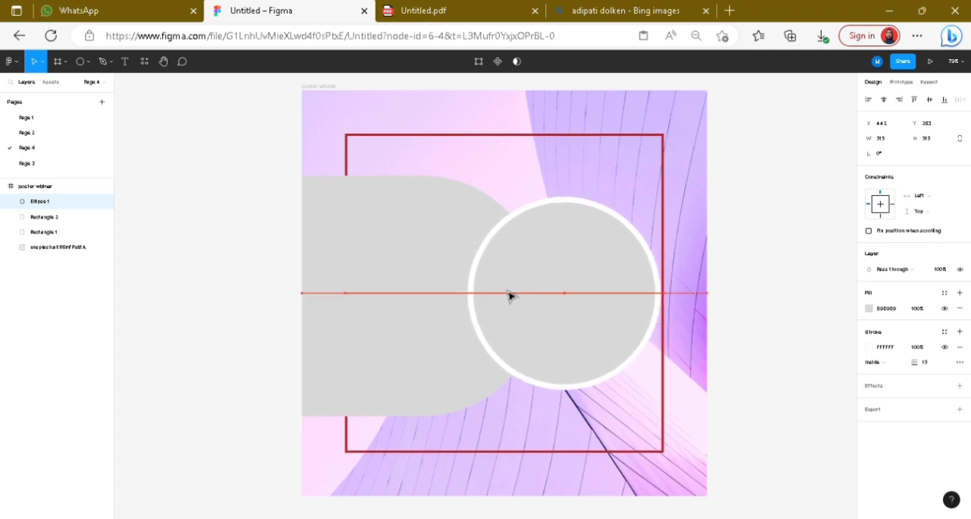
{"action": "left_click", "coordinate": [236, 194]}
Step: Draw a tall rectangle of about 381 × 565 in the poster's lower-right corner, flush with its right edge
{"action": "left_click", "coordinate": [63, 61]}
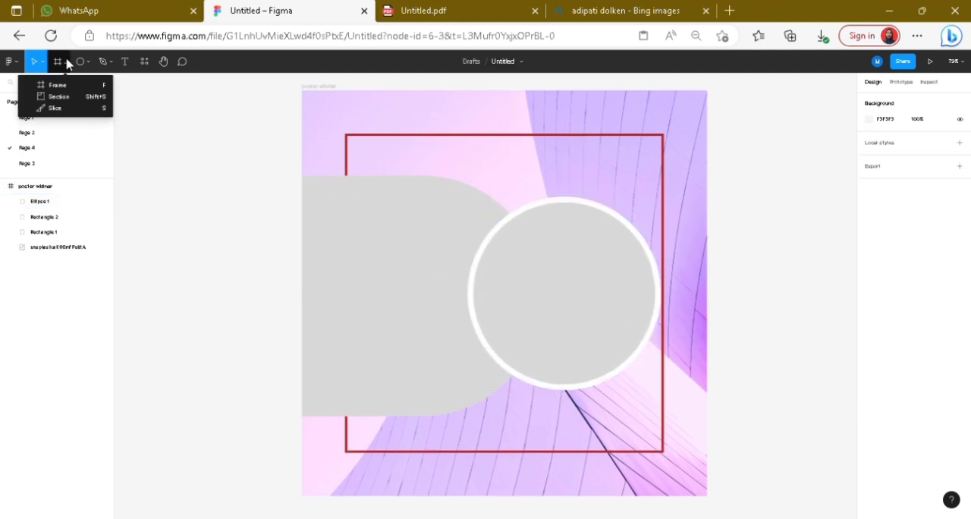
{"action": "left_click", "coordinate": [88, 62]}
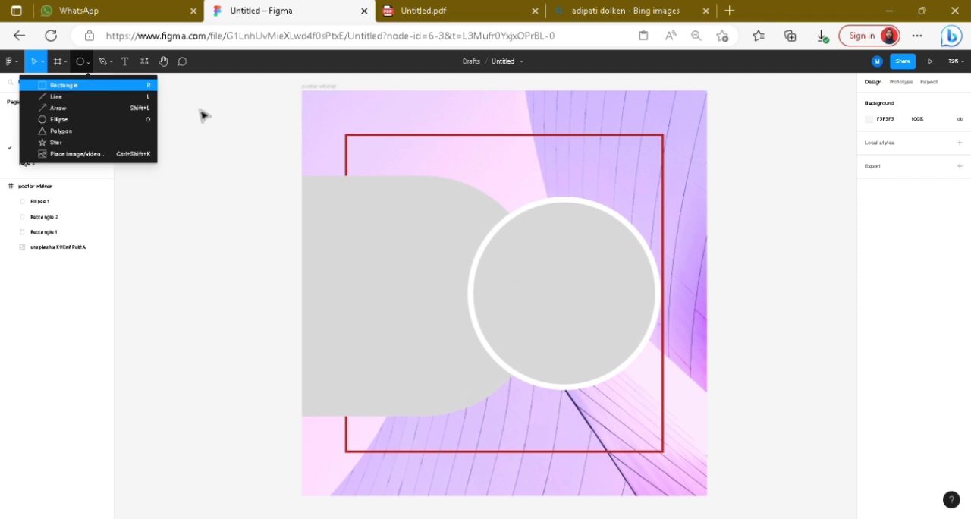
{"action": "key", "text": "r"}
{"action": "left_click_drag", "start_coordinate": [619, 250], "coordinate": [688, 356]}
{"action": "left_click_drag", "start_coordinate": [718, 439], "coordinate": [724, 504]}
{"action": "mouse_move", "coordinate": [670, 420]}
{"action": "left_mouse_down"}
{"action": "mouse_move", "coordinate": [641, 427]}
{"action": "mouse_move", "coordinate": [655, 427]}
{"action": "left_mouse_up"}
{"action": "left_click", "coordinate": [886, 139]}
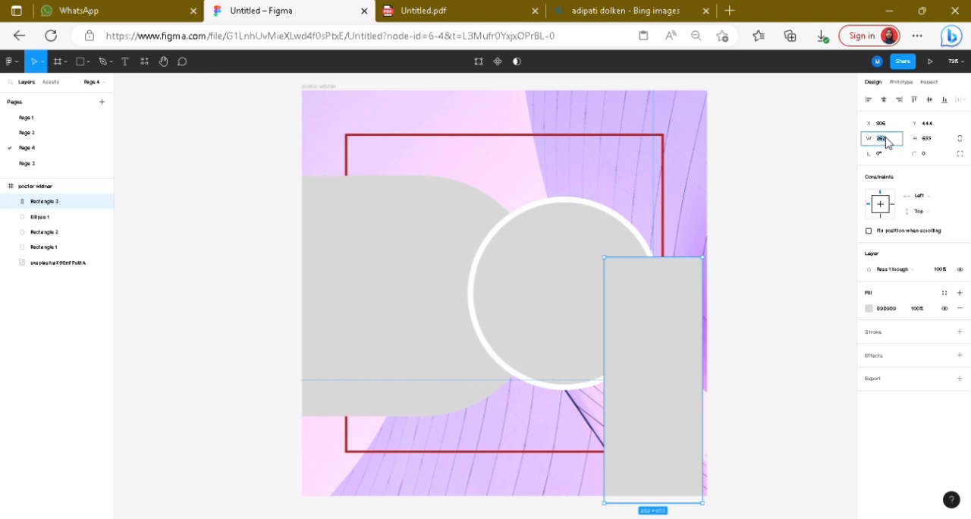
{"action": "left_click_drag", "start_coordinate": [628, 340], "coordinate": [632, 342]}
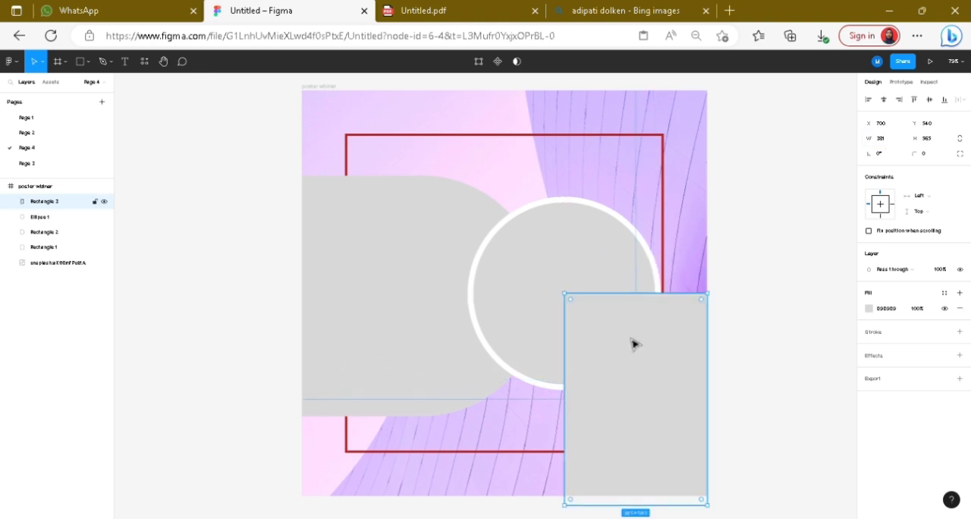
Step: Set the tall rectangle's corner radii to 172 at the top right and 150 at the bottom left
{"action": "left_click", "coordinate": [959, 156]}
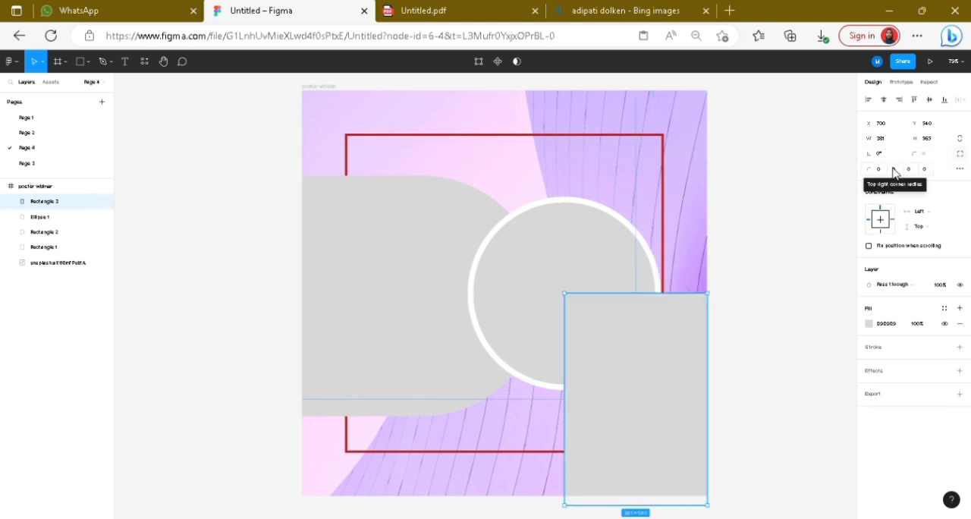
{"action": "left_click", "coordinate": [893, 169]}
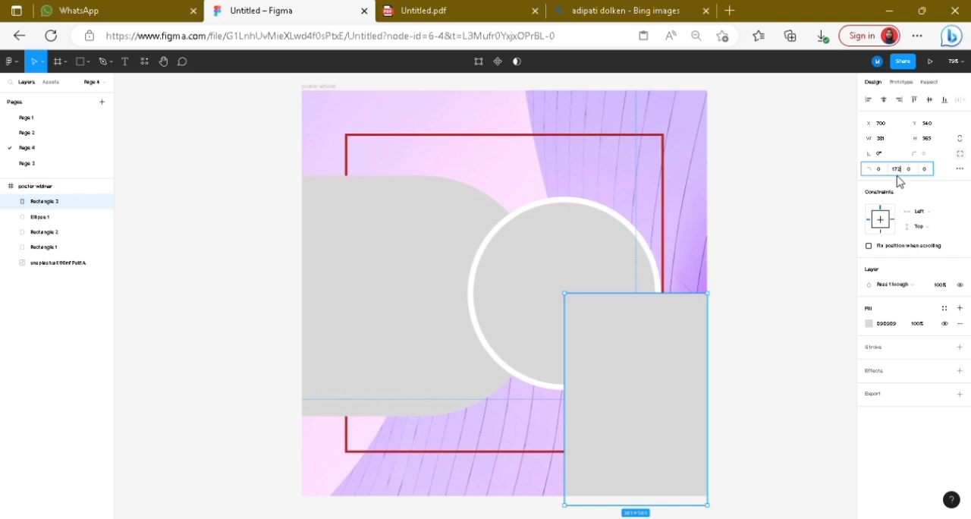
{"action": "key", "text": "Return"}
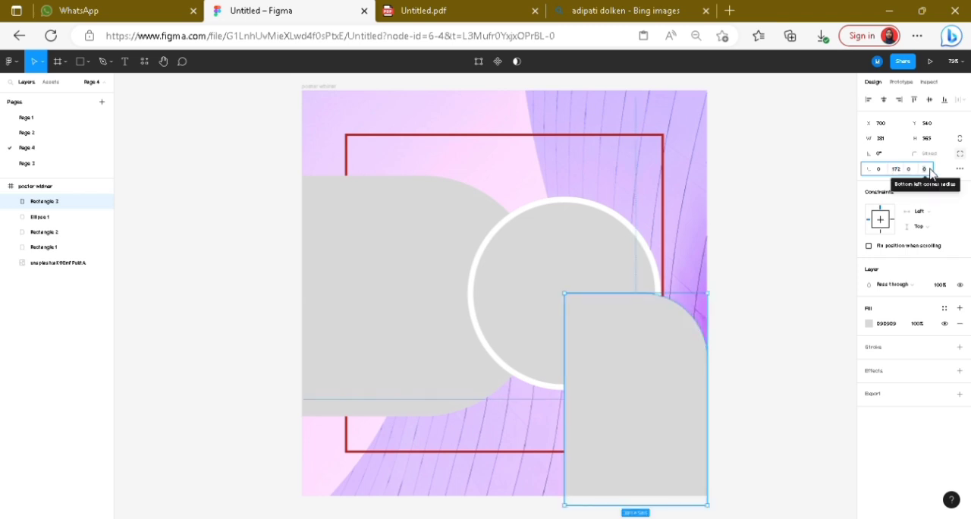
{"action": "left_click", "coordinate": [925, 169]}
{"action": "type", "text": "150"}
{"action": "key", "text": "Return"}
Step: Move the tall rectangle up to align with the poster's bottom edge and send its layer beneath the circle
{"action": "left_click_drag", "start_coordinate": [678, 367], "coordinate": [677, 359]}
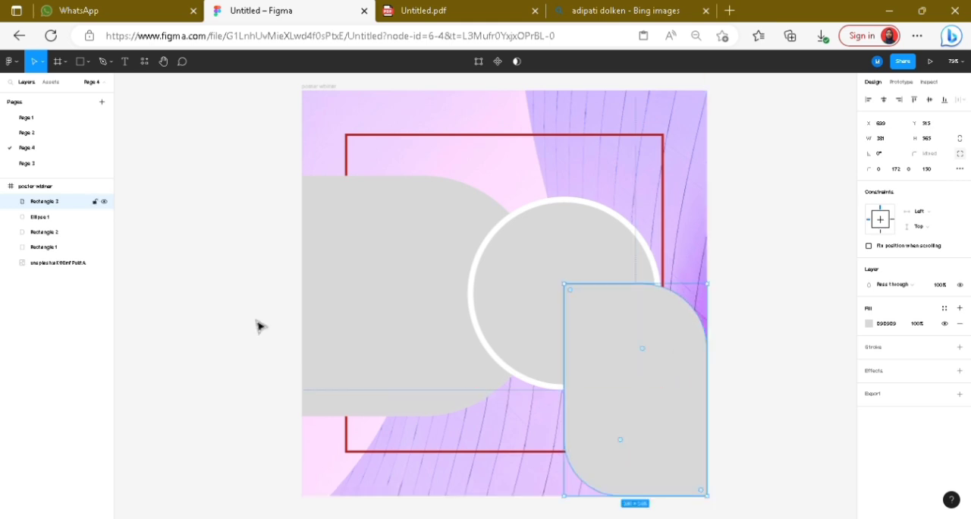
{"action": "left_click_drag", "start_coordinate": [39, 201], "coordinate": [43, 222]}
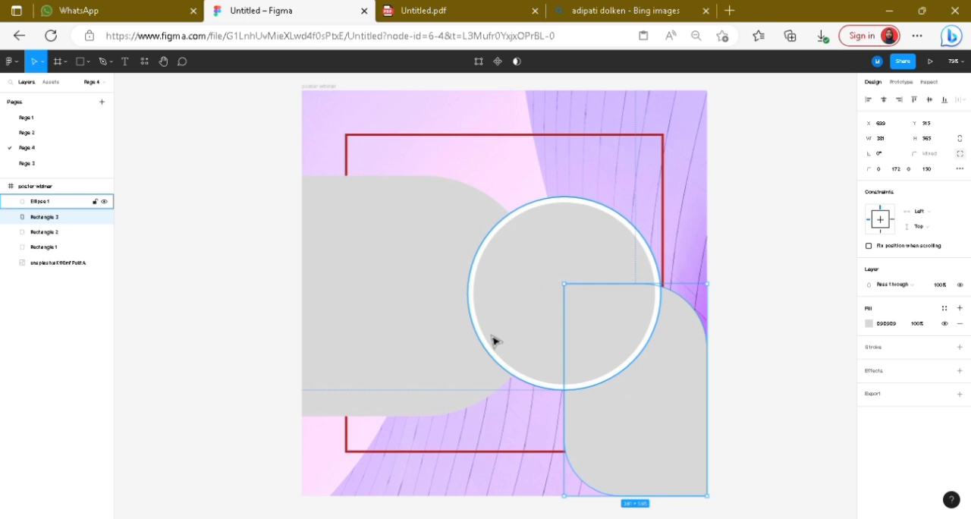
{"action": "left_click", "coordinate": [144, 160]}
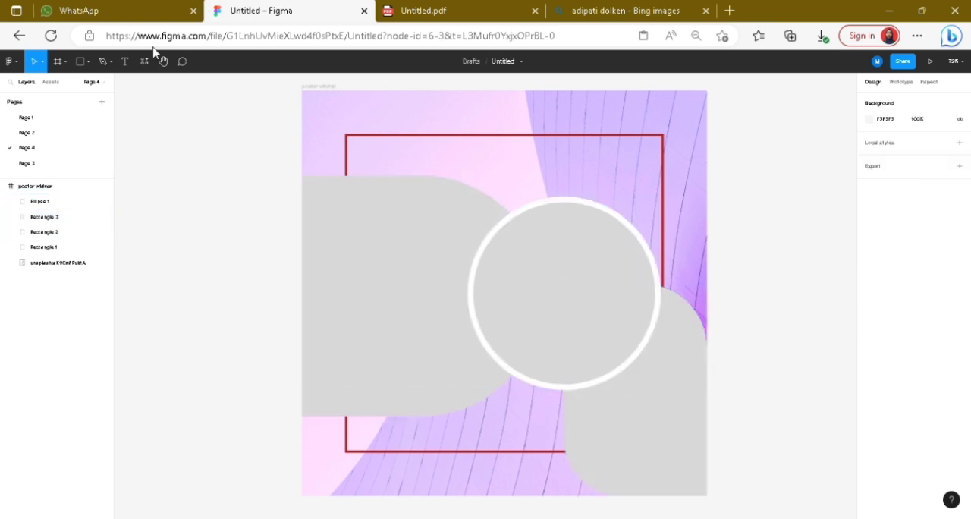
Step: Draw a rectangle about 274 wide over the circle's lower-left part and set its height to 112
{"action": "left_click", "coordinate": [88, 64]}
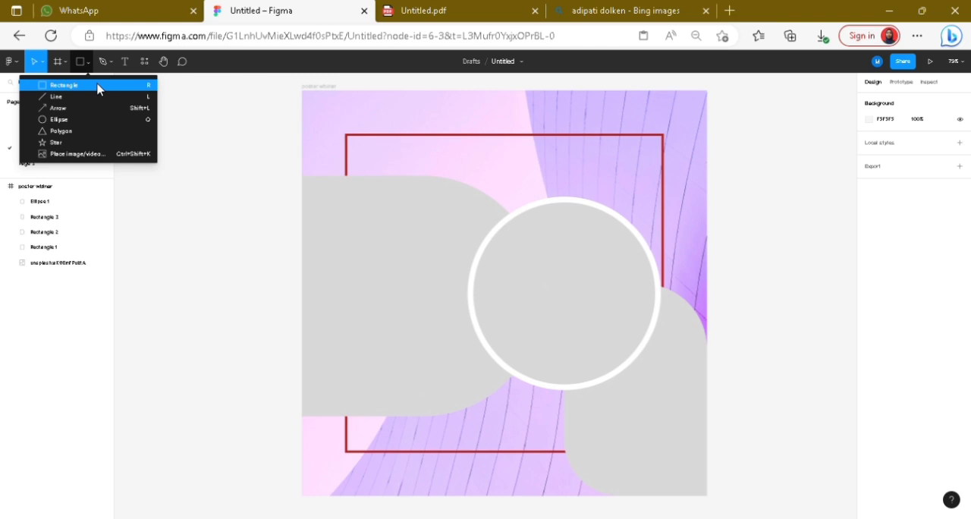
{"action": "left_click", "coordinate": [97, 87]}
{"action": "left_click_drag", "start_coordinate": [474, 340], "coordinate": [626, 403]}
{"action": "left_click", "coordinate": [927, 139]}
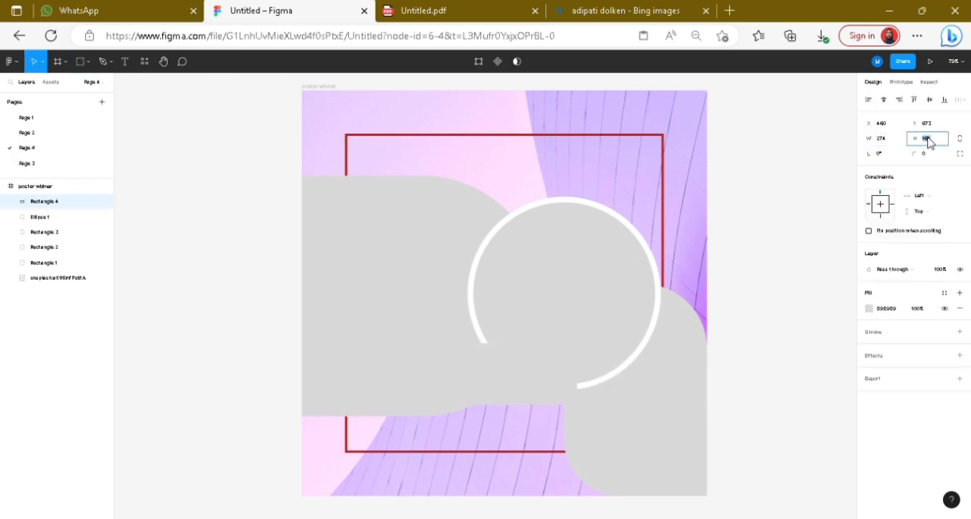
{"action": "type", "text": "112"}
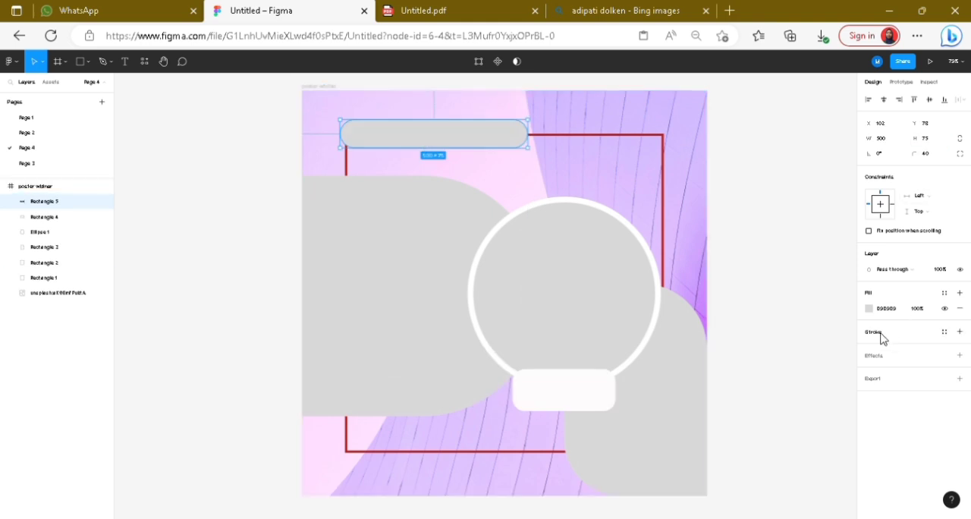
Step: Add a black inside stroke of width 6 to the rounded bar near the poster's upper edge
{"action": "left_click", "coordinate": [880, 339]}
{"action": "left_click", "coordinate": [921, 362]}
{"action": "type", "text": "6"}
{"action": "key", "text": "Return"}
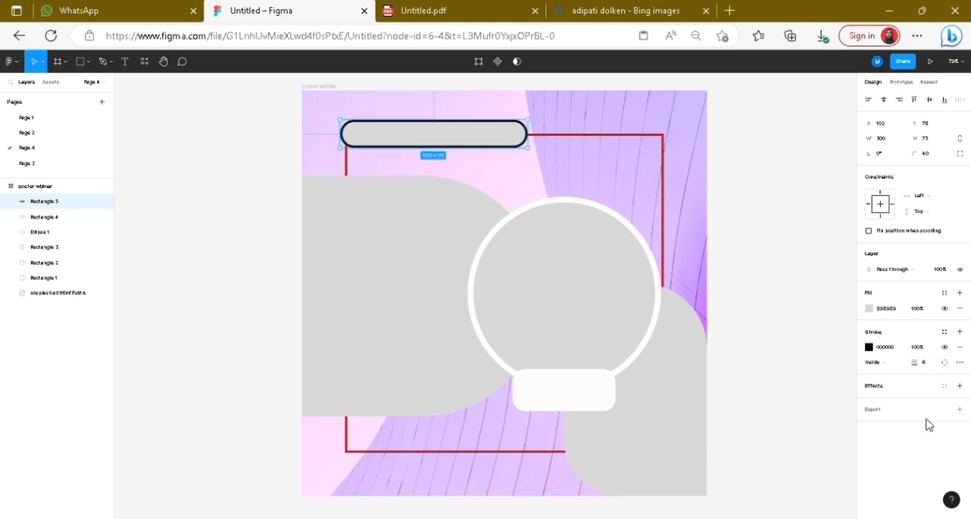
{"action": "left_click", "coordinate": [849, 359]}
Step: Add the heading text "Join Our Classes Today" on the wide rounded shape and set its font size to 48
{"action": "left_click", "coordinate": [125, 62]}
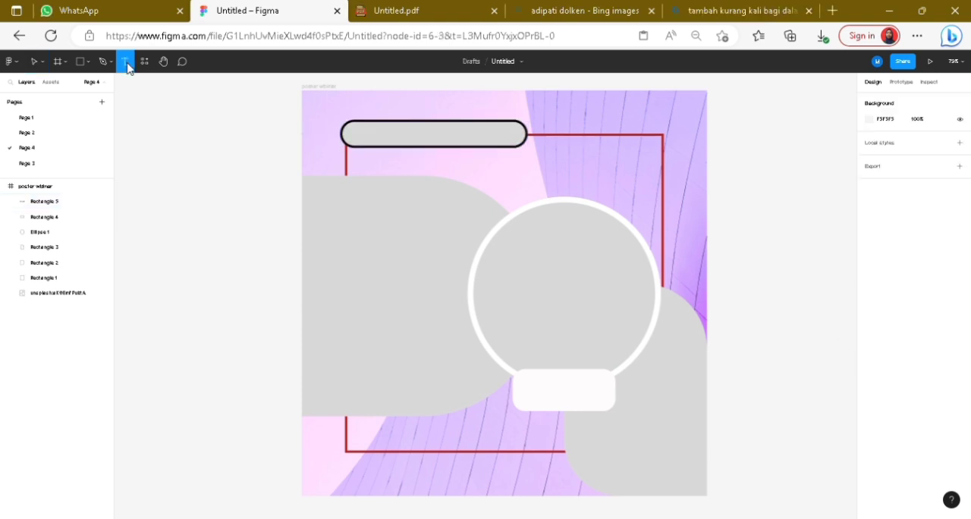
{"action": "left_click", "coordinate": [353, 237]}
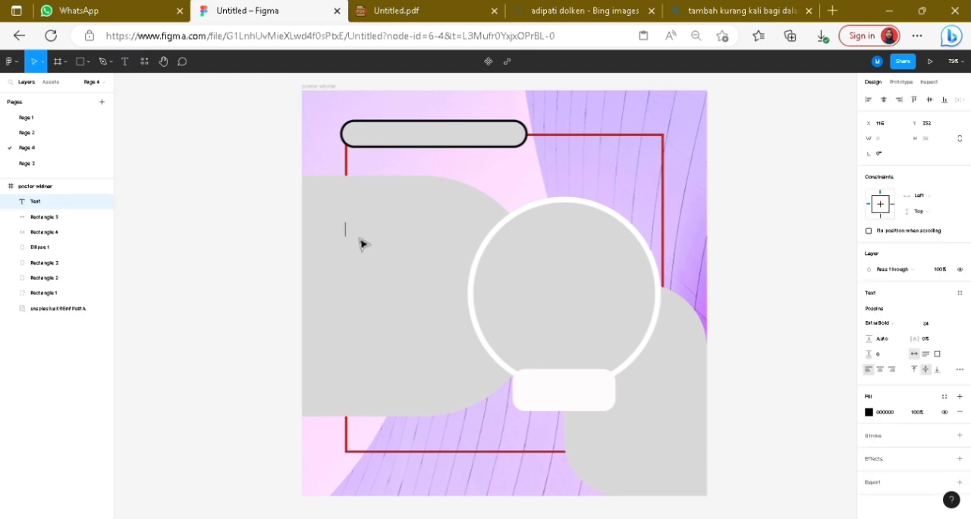
{"action": "type", "text": "h"}
{"action": "key", "text": "BackSpace"}
{"action": "type", "text": "Join Our Clas"}
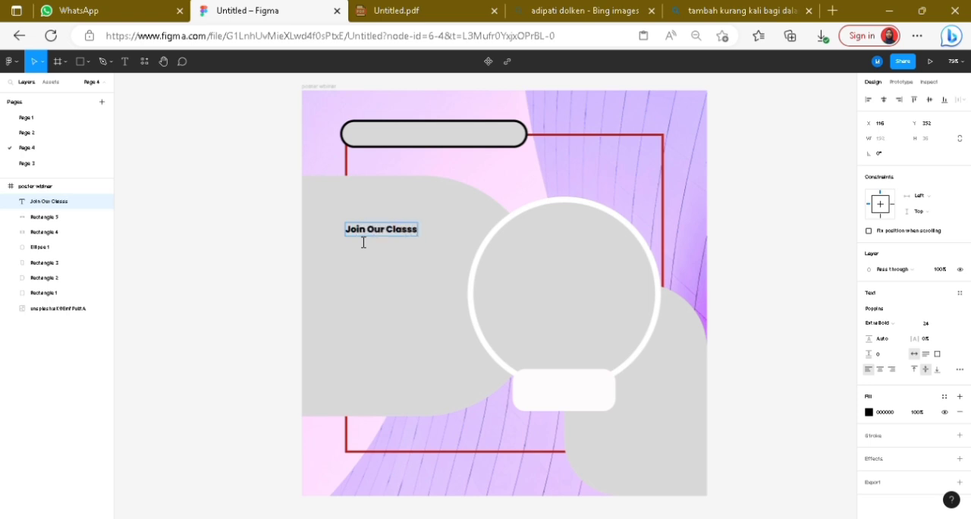
{"action": "type", "text": "ses Today"}
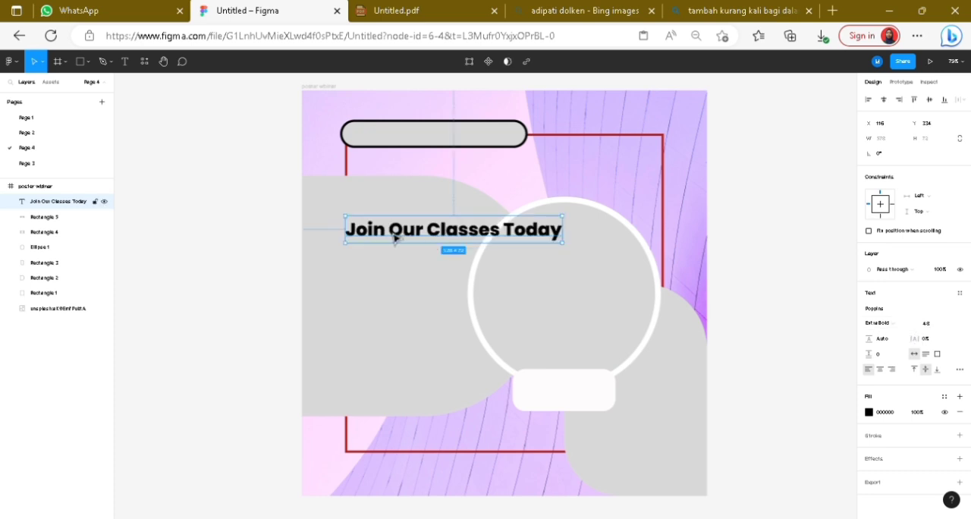
Step: Break the heading into three lines: "Join", "Our Classes" and "Today"
{"action": "double_click", "coordinate": [394, 238]}
{"action": "left_click", "coordinate": [395, 238]}
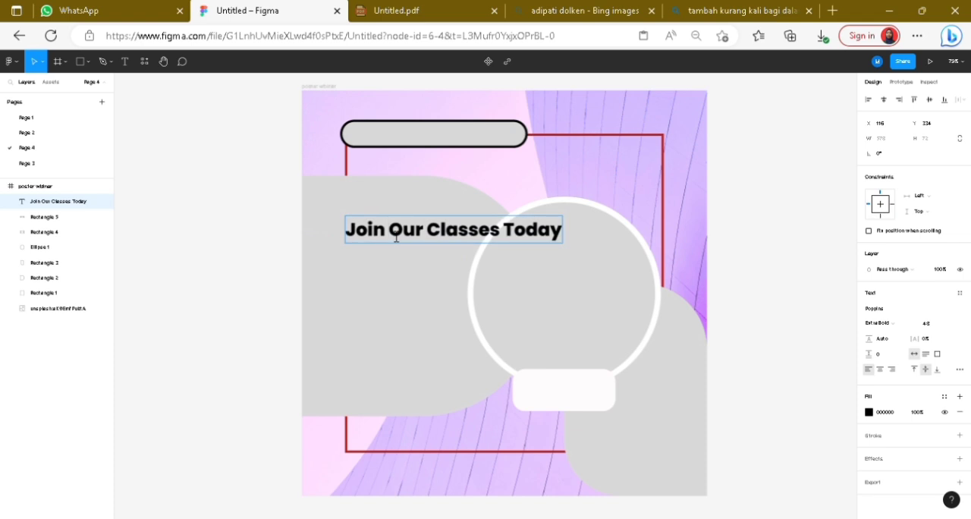
{"action": "key", "text": "Return"}
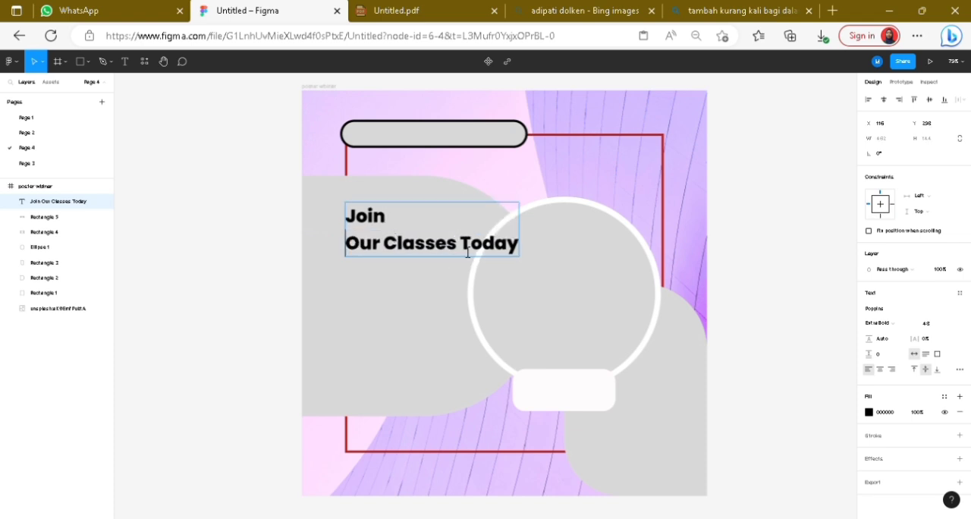
{"action": "key", "text": "Return"}
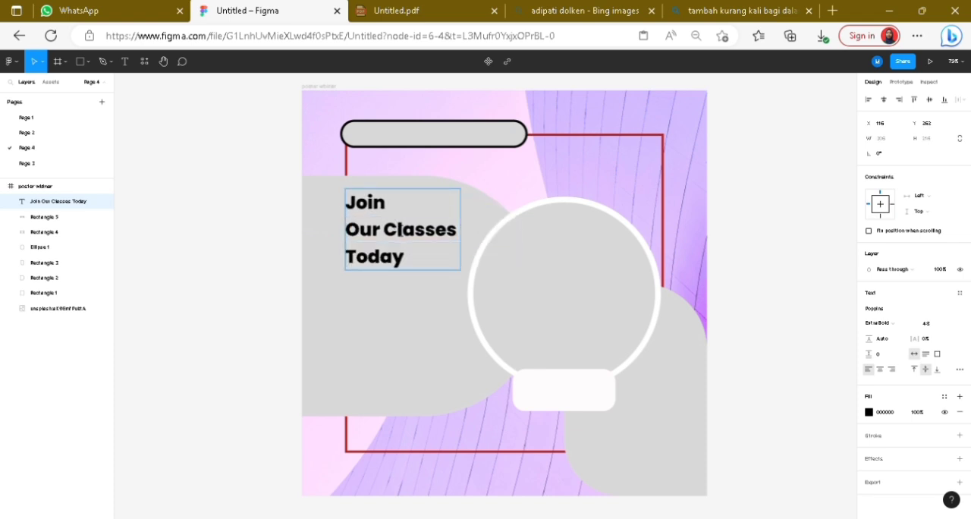
Step: Move the heading down slightly and give it a white fill with a purple outside stroke of width 8
{"action": "left_click_drag", "start_coordinate": [379, 228], "coordinate": [379, 239]}
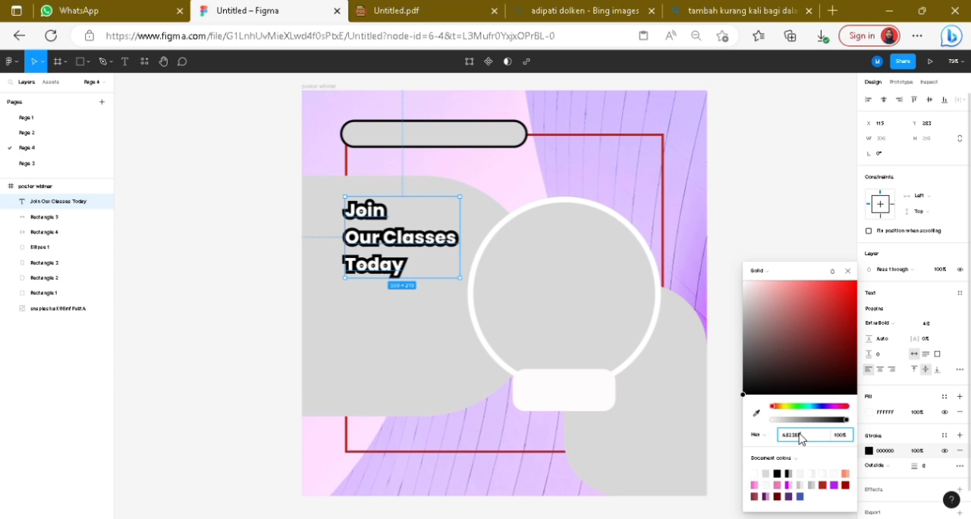
{"action": "key", "text": "Return"}
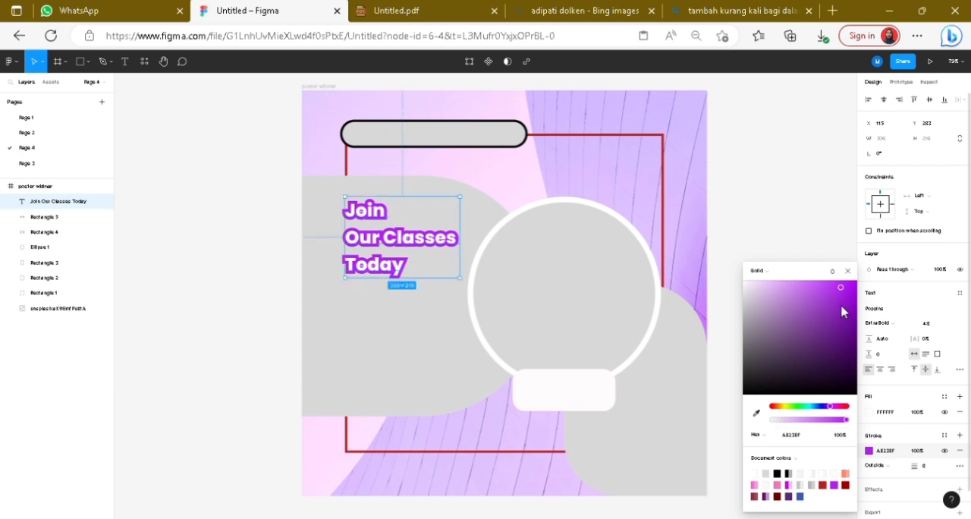
Step: Add a subtitle text reading "UI/UX Design for Totally Beginer" below the heading
{"action": "key", "text": "ctrl+v"}
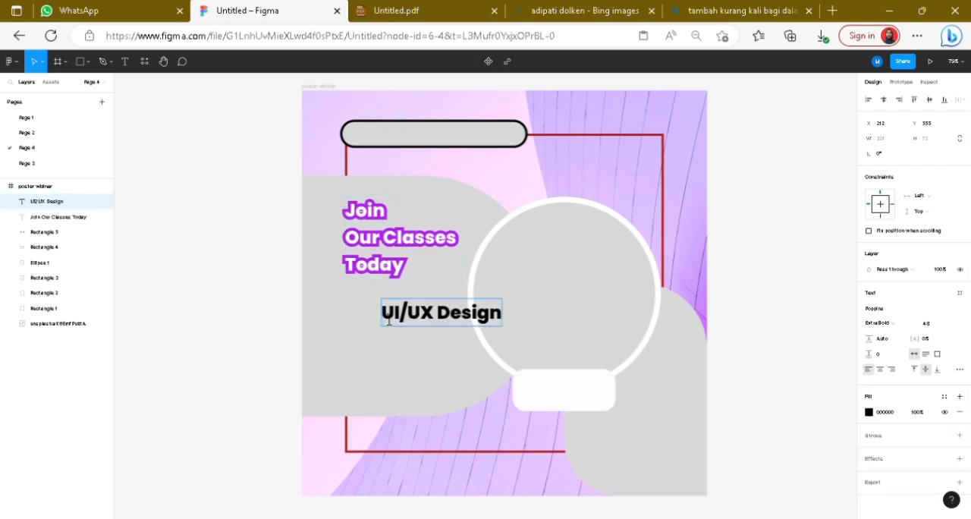
{"action": "type", "text": "foor"}
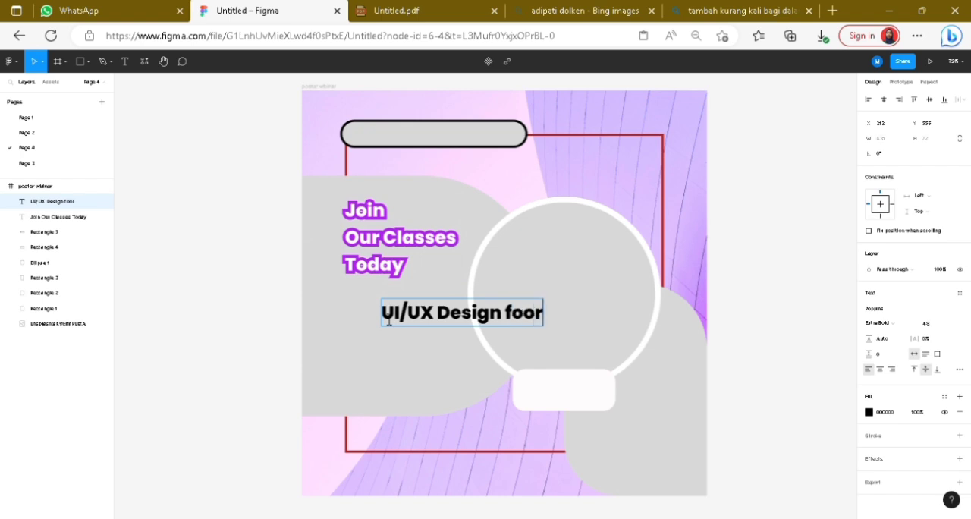
{"action": "key", "text": "BackSpace"}
{"action": "key", "text": "BackSpace"}
{"action": "type", "text": "r Total"}
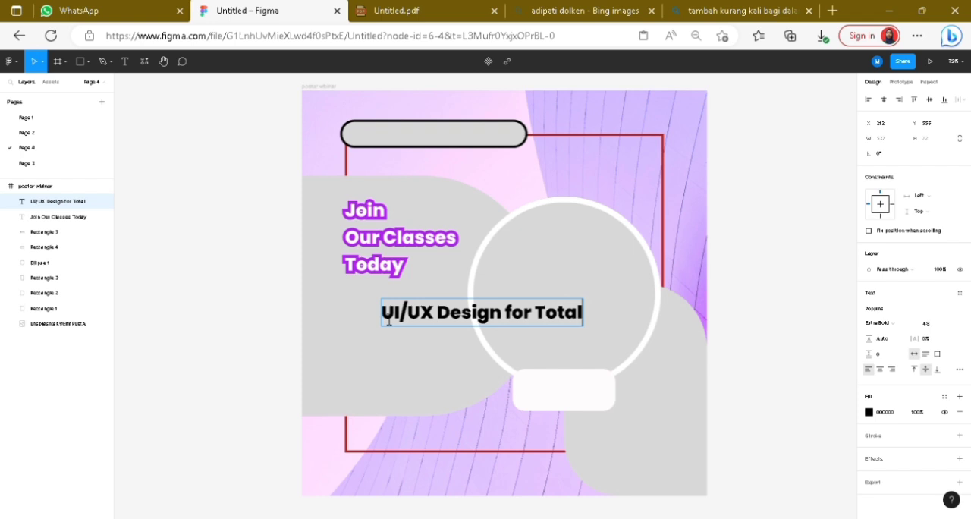
{"action": "type", "text": "ly Beginn"}
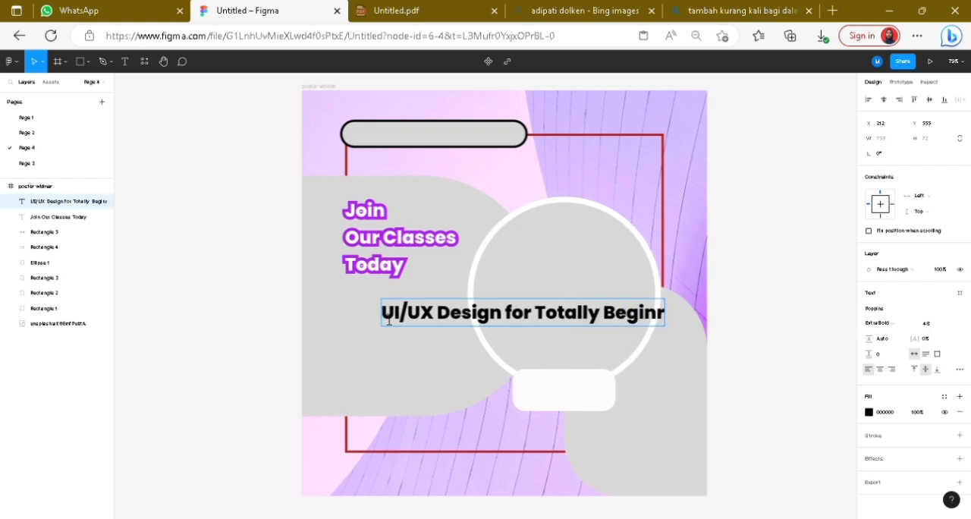
{"action": "key", "text": "BackSpace"}
{"action": "type", "text": "er"}
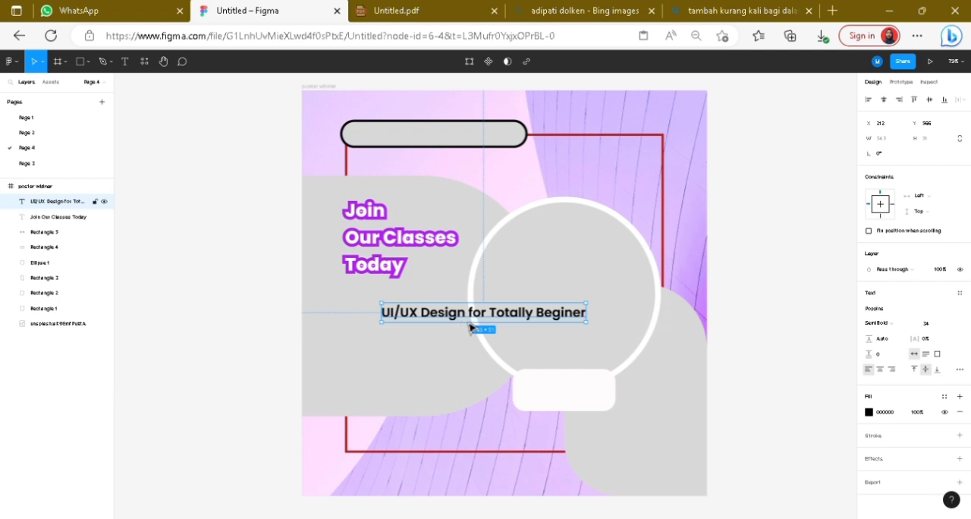
Step: Align the subtitle with the heading's left edge in SemiBold 34 and break it into two lines before "for"
{"action": "left_click_drag", "start_coordinate": [470, 324], "coordinate": [433, 316]}
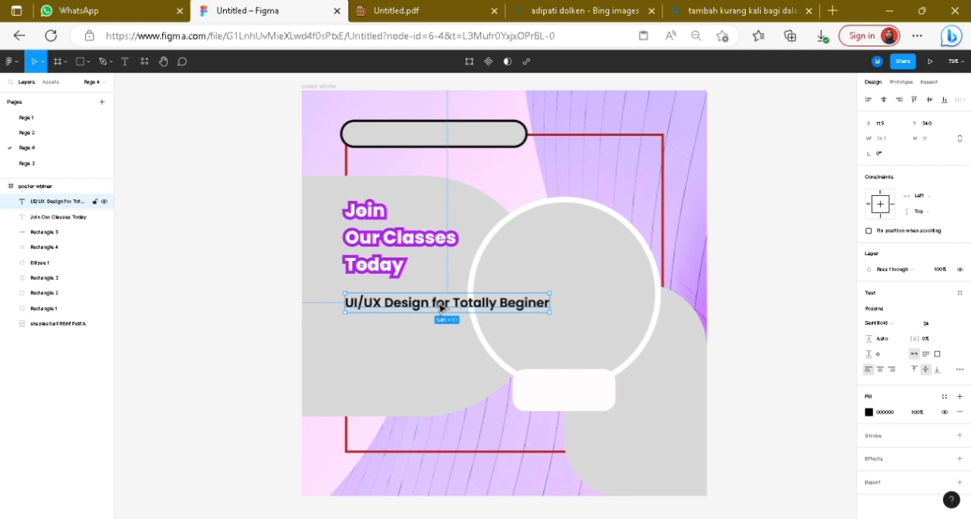
{"action": "left_click", "coordinate": [441, 306]}
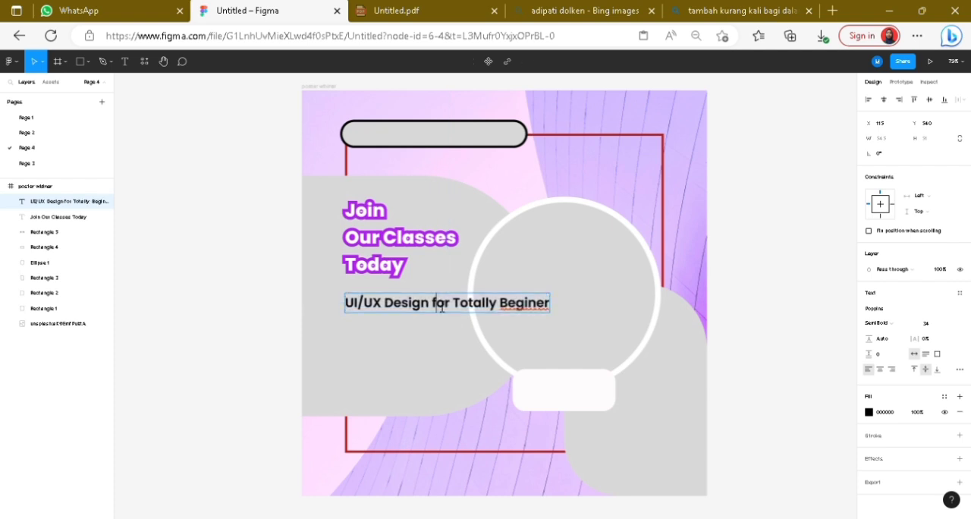
{"action": "key", "text": "Return"}
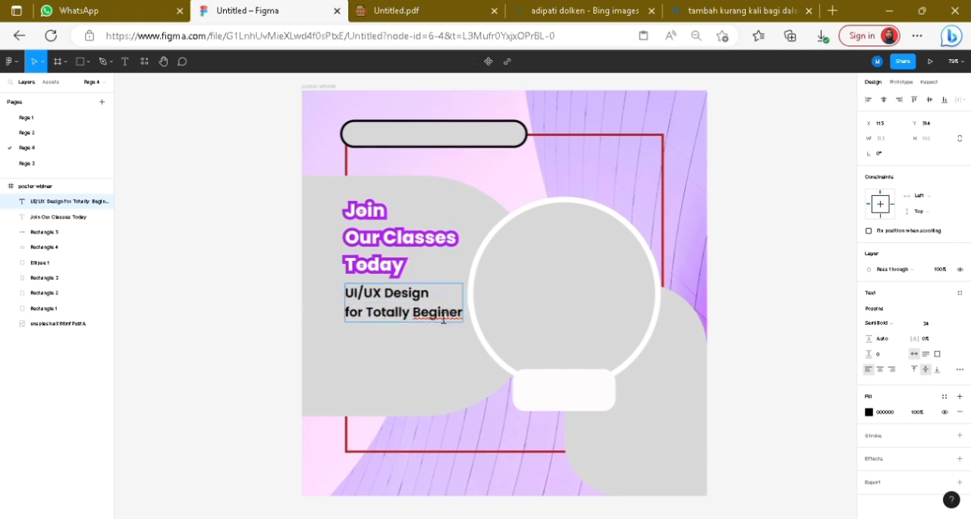
{"action": "key", "text": "Escape"}
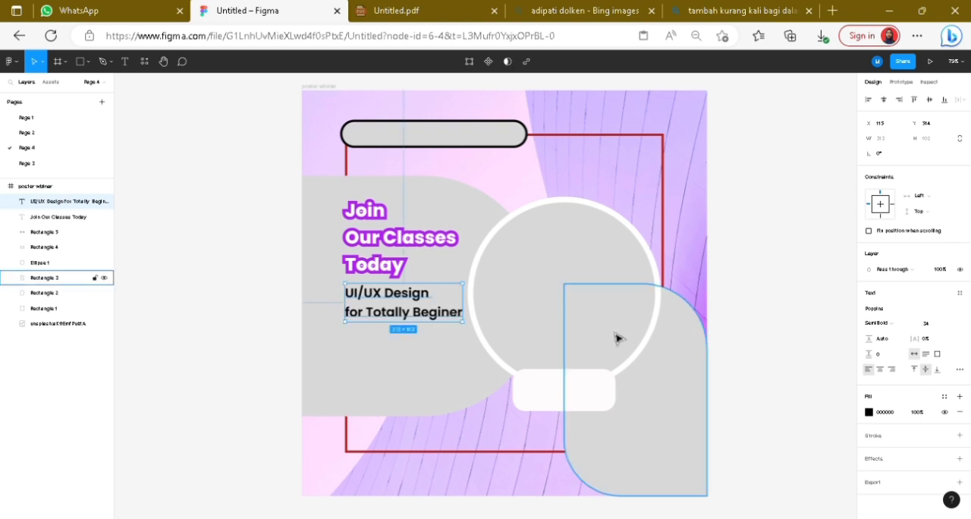
Step: Move the two-line subtitle down slightly and set its fill to white
{"action": "left_click_drag", "start_coordinate": [420, 323], "coordinate": [421, 332]}
{"action": "left_click", "coordinate": [868, 412]}
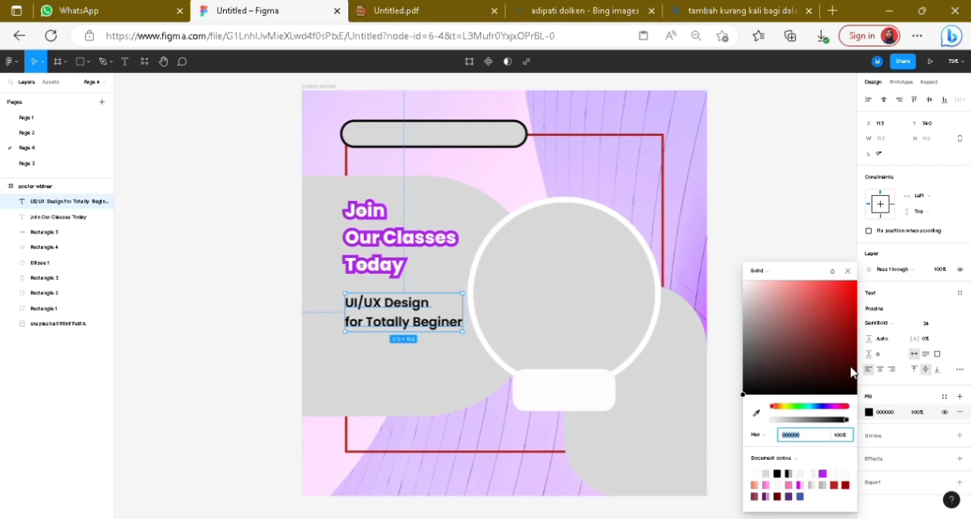
{"action": "left_click_drag", "start_coordinate": [748, 295], "coordinate": [734, 268]}
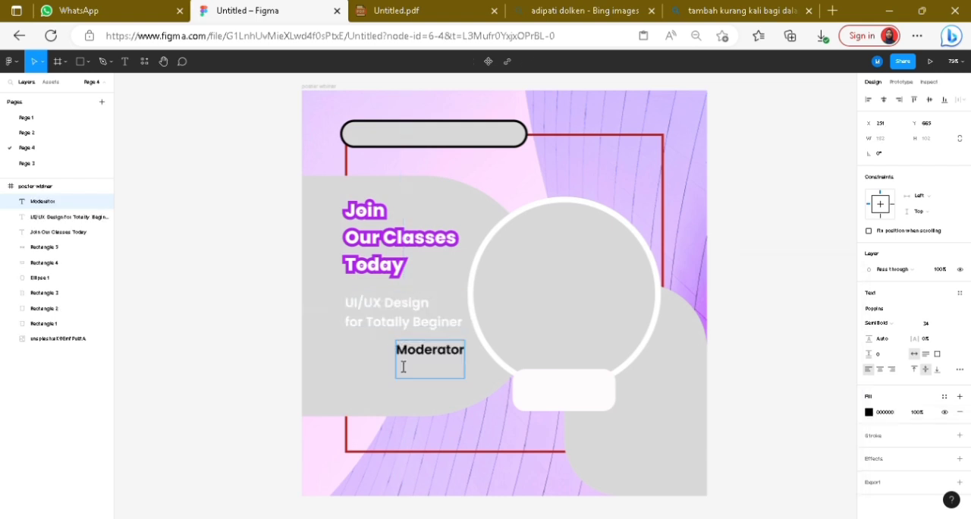
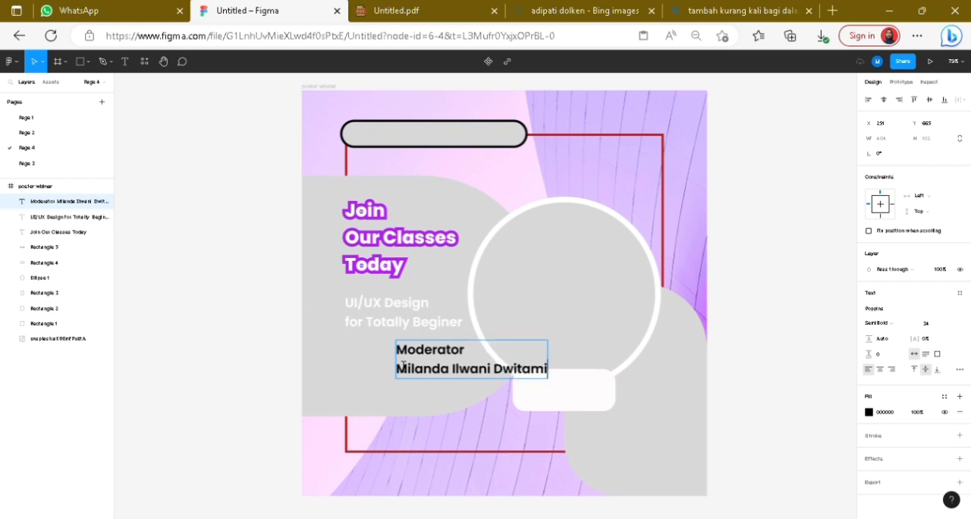
Step: Add "UI/UX Designer at Afterlife" as the moderator text's third line and set the whole text to Regular 22
{"action": "key", "text": "Return"}
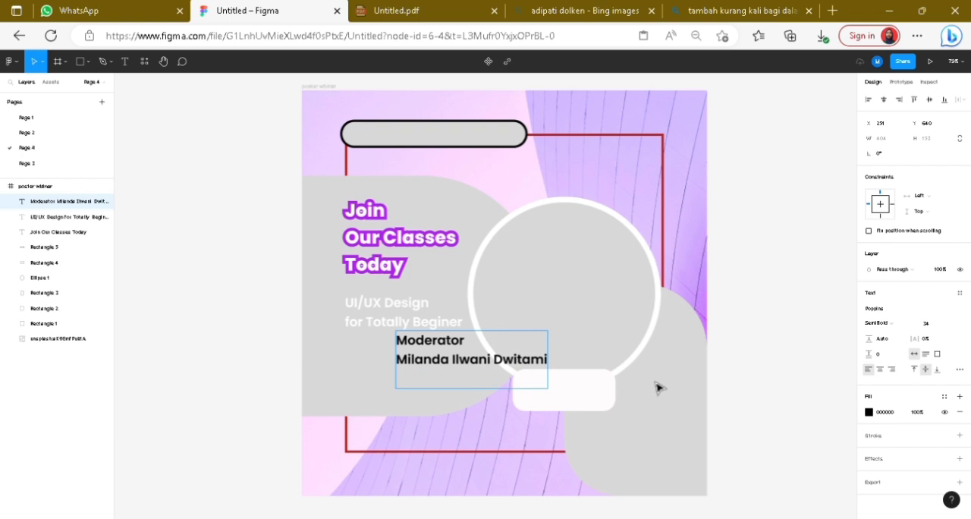
{"action": "type", "text": "UI/UX Desi"}
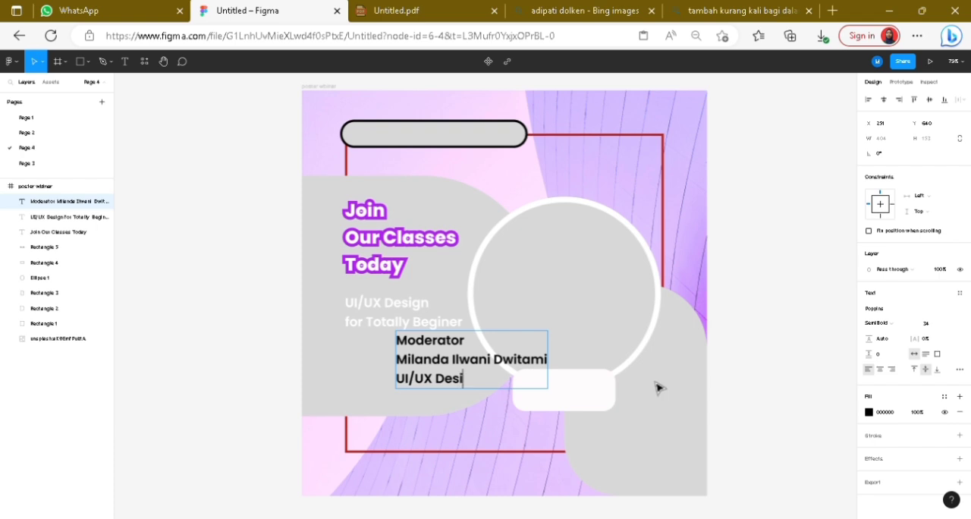
{"action": "type", "text": "gngn"}
{"action": "key", "text": "BackSpace"}
{"action": "key", "text": "BackSpace"}
{"action": "type", "text": "er at "}
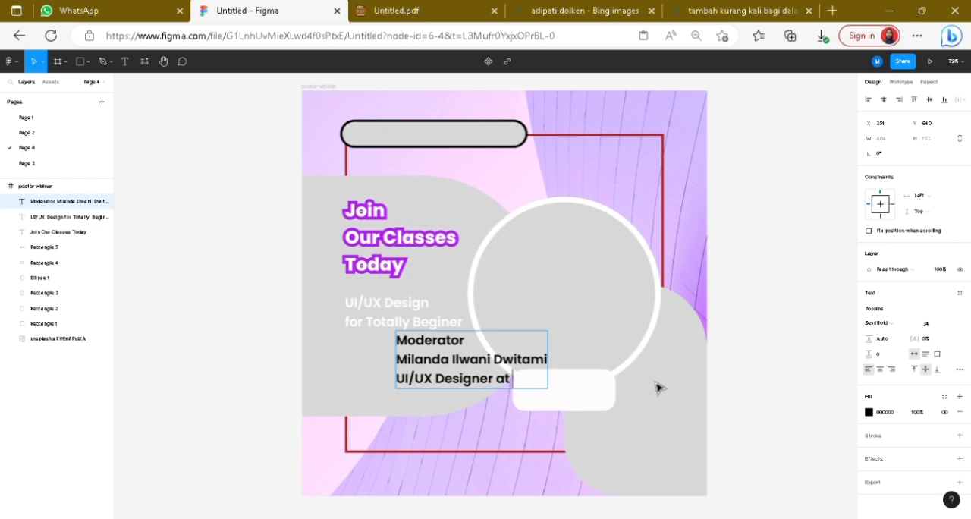
{"action": "type", "text": "Afterlife"}
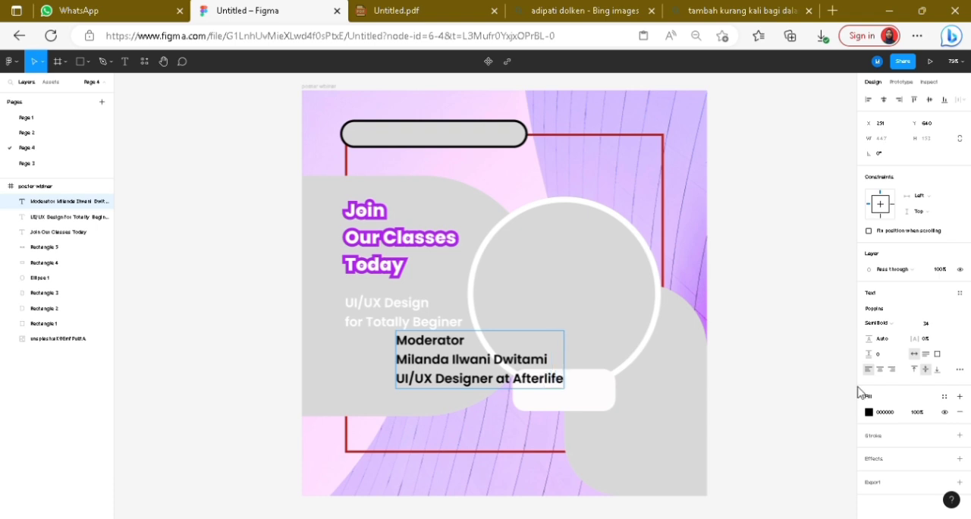
{"action": "key", "text": "Escape"}
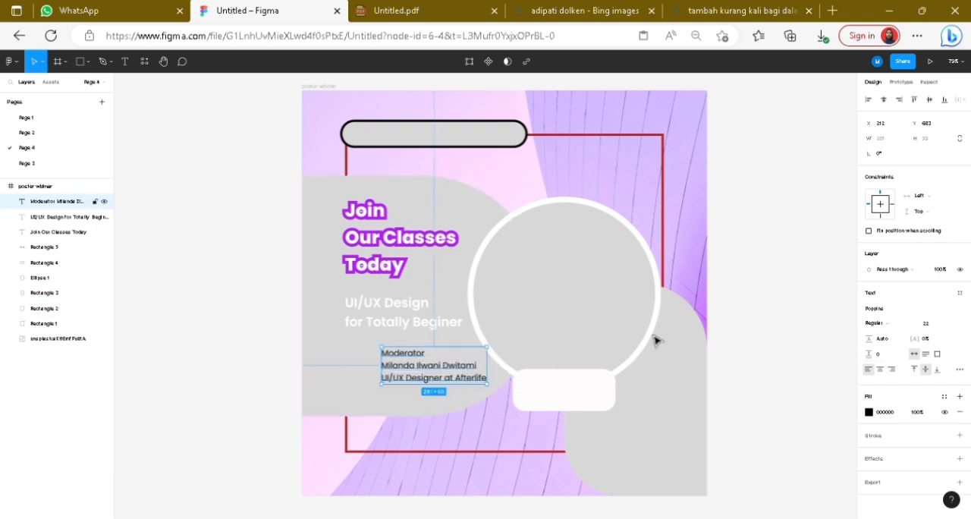
Step: Set the moderator text's fill to white (FFFFFF)
{"action": "left_click", "coordinate": [869, 412]}
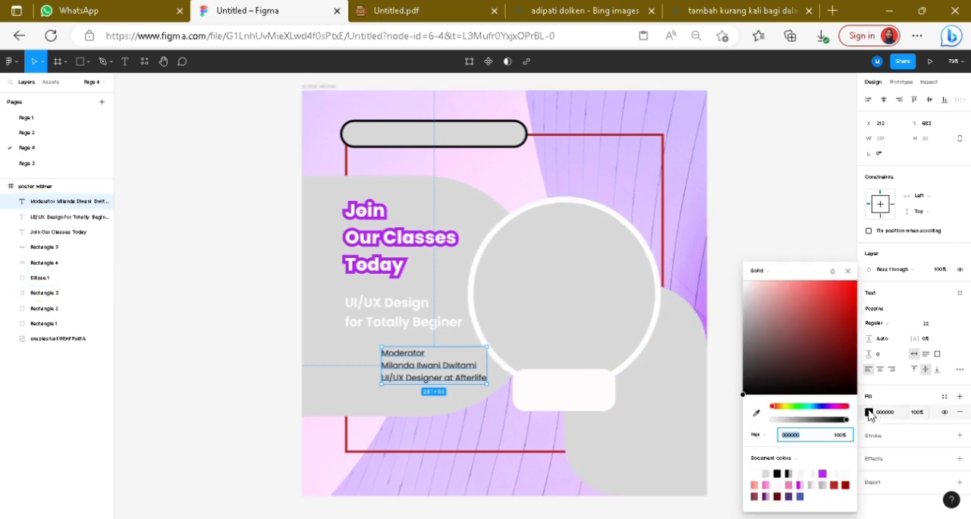
{"action": "left_click_drag", "start_coordinate": [829, 362], "coordinate": [732, 260]}
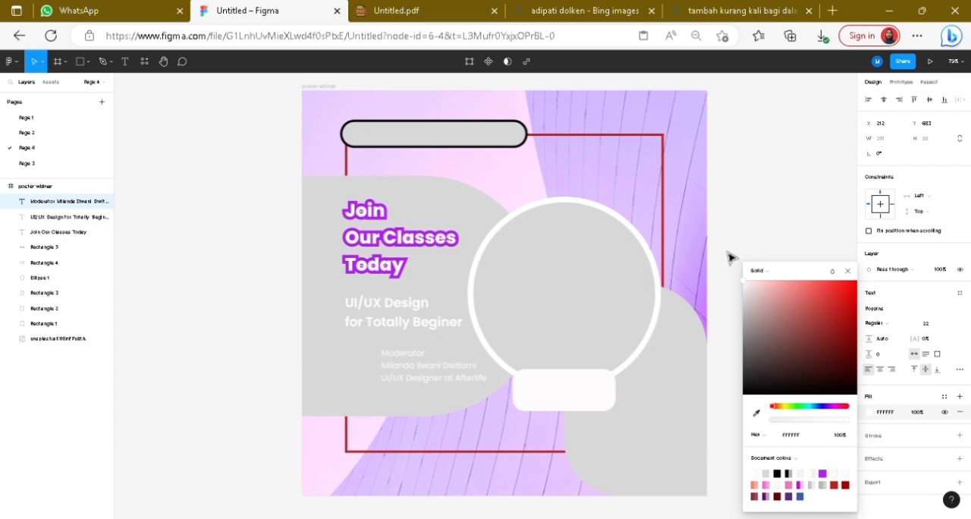
{"action": "left_click", "coordinate": [801, 212]}
Step: Give the moderator's name line a bolder font weight within the three-line text
{"action": "left_click", "coordinate": [437, 364]}
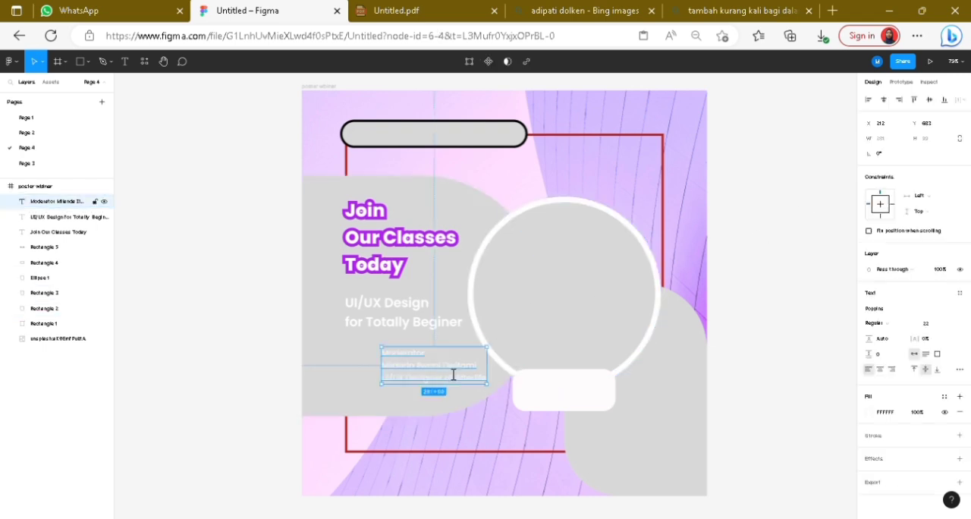
{"action": "double_click", "coordinate": [455, 372]}
{"action": "left_click_drag", "start_coordinate": [485, 373], "coordinate": [395, 372]}
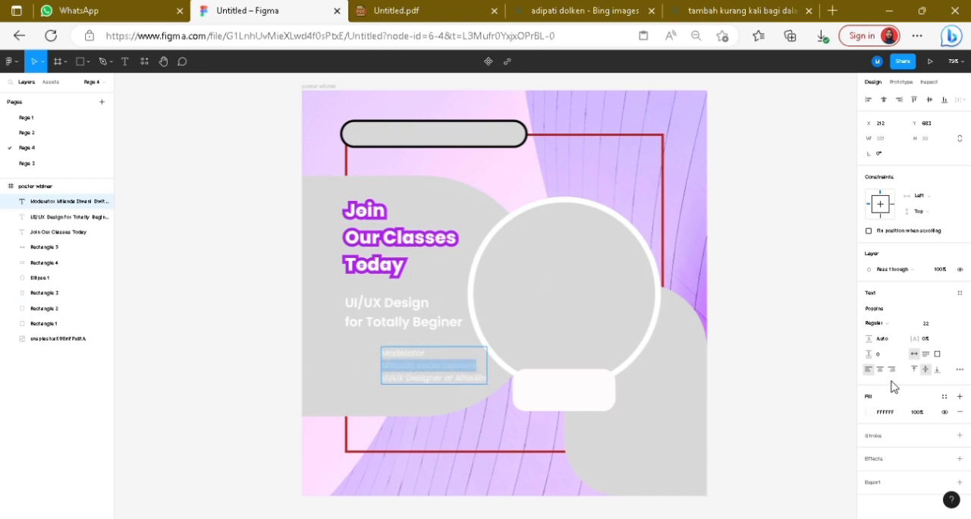
{"action": "left_click", "coordinate": [894, 325]}
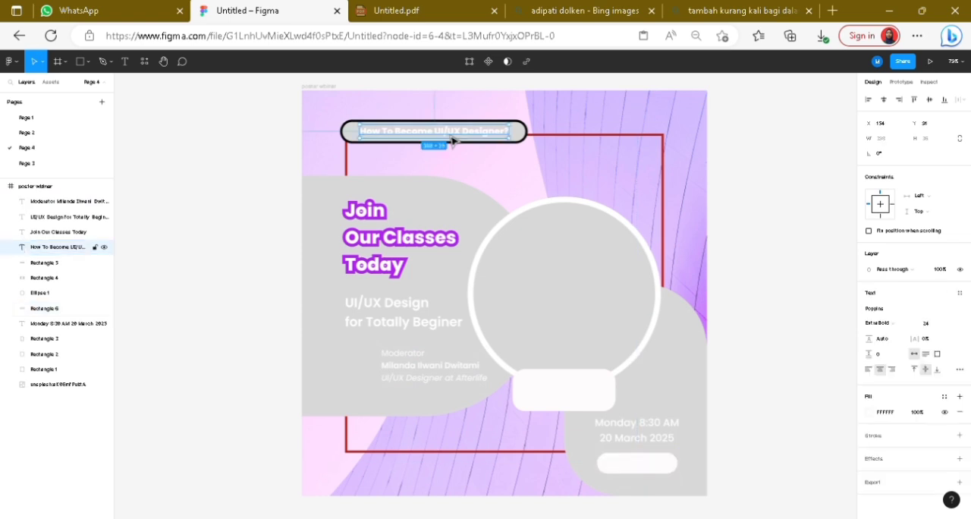
Step: Place a copy of the "How To Become UI/UX Designer?" text over the small white bar below the date and set its fill to 800606
{"action": "left_click", "coordinate": [666, 463]}
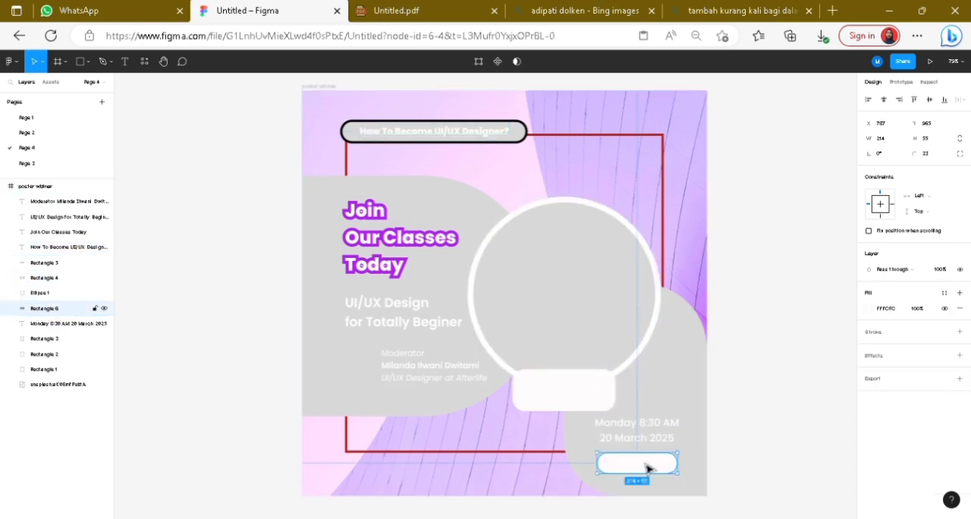
{"action": "key", "text": "ctrl+v"}
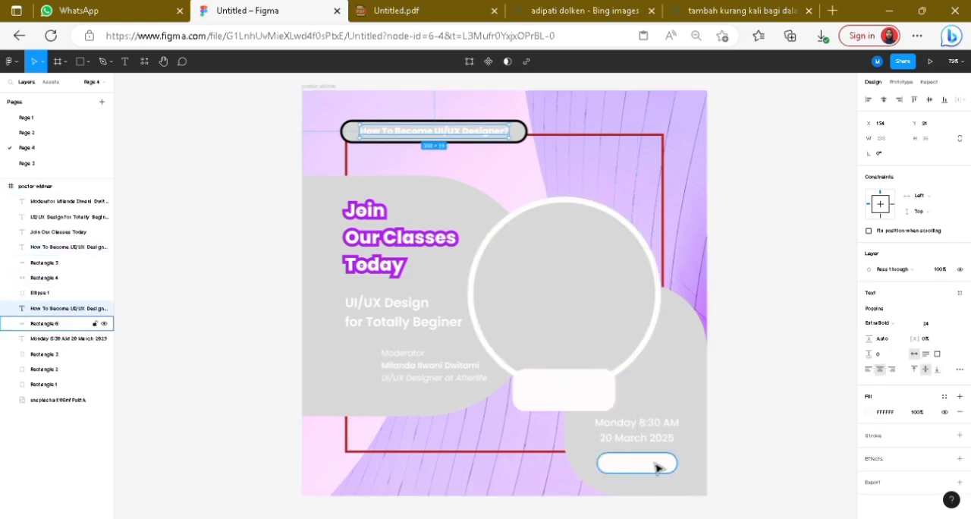
{"action": "double_click", "coordinate": [649, 470]}
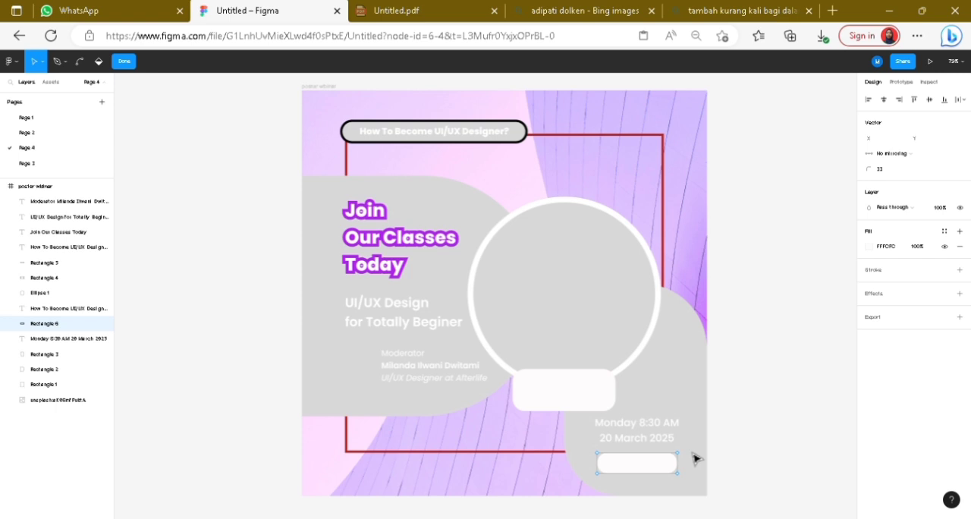
{"action": "left_click", "coordinate": [79, 310]}
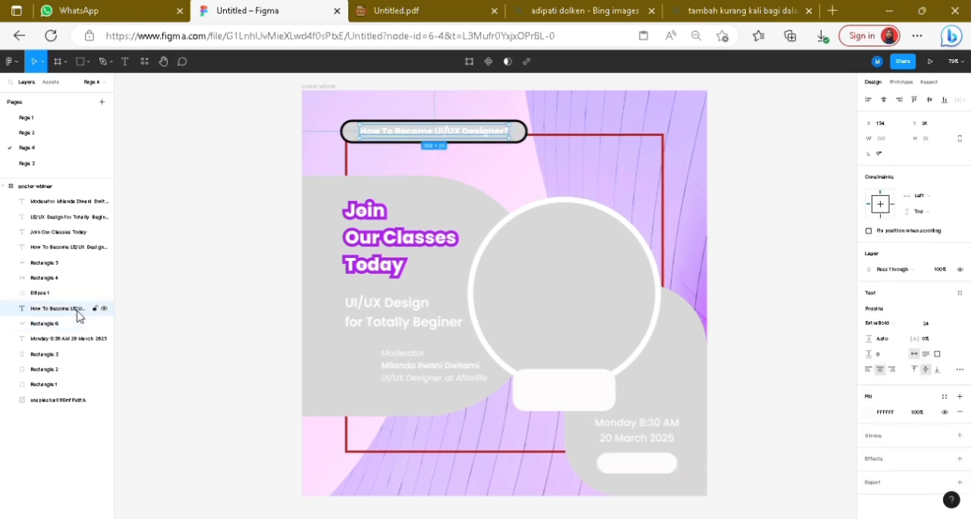
{"action": "left_click", "coordinate": [74, 252]}
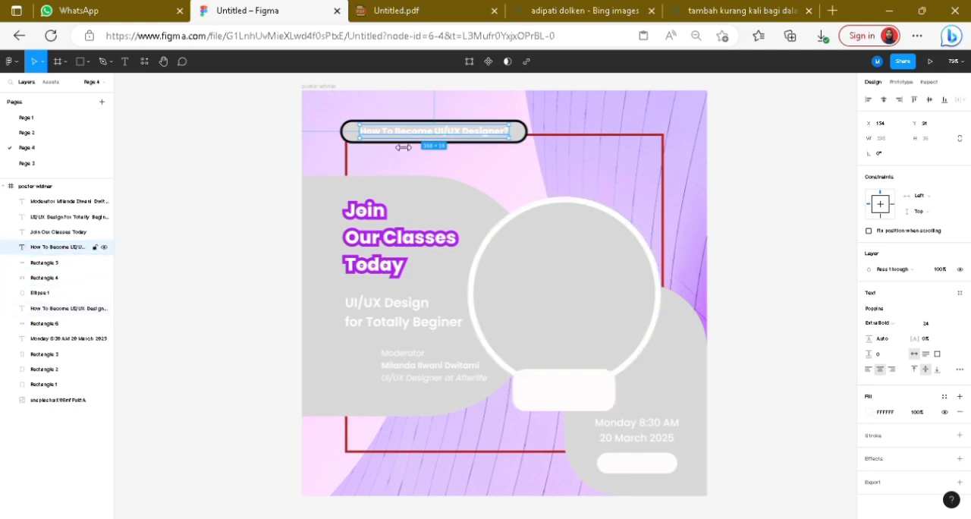
{"action": "mouse_move", "coordinate": [410, 143]}
{"action": "left_mouse_down"}
{"action": "mouse_move", "coordinate": [422, 147]}
{"action": "mouse_move", "coordinate": [411, 144]}
{"action": "left_mouse_up"}
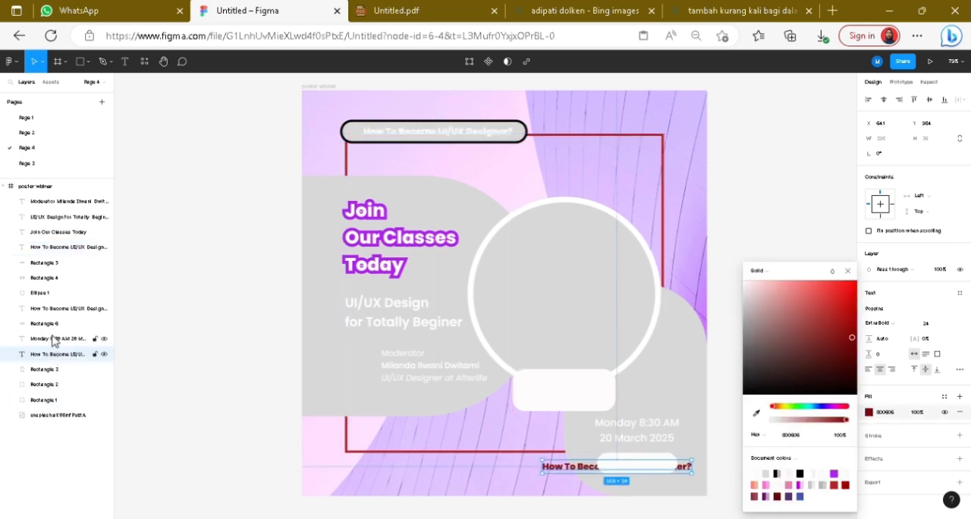
{"action": "left_click_drag", "start_coordinate": [56, 357], "coordinate": [76, 321]}
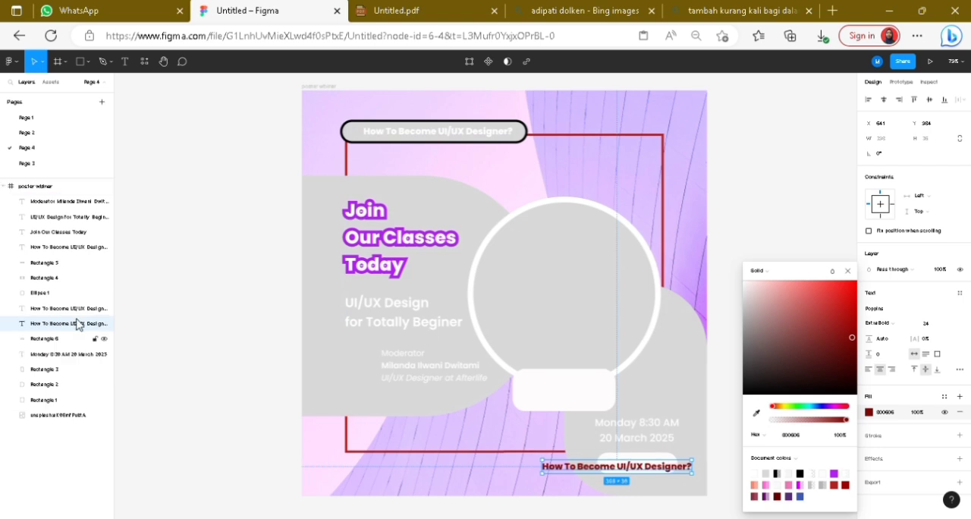
Step: Replace the dark red copied text over the small white bar with "JOIN NOW"
{"action": "double_click", "coordinate": [671, 473]}
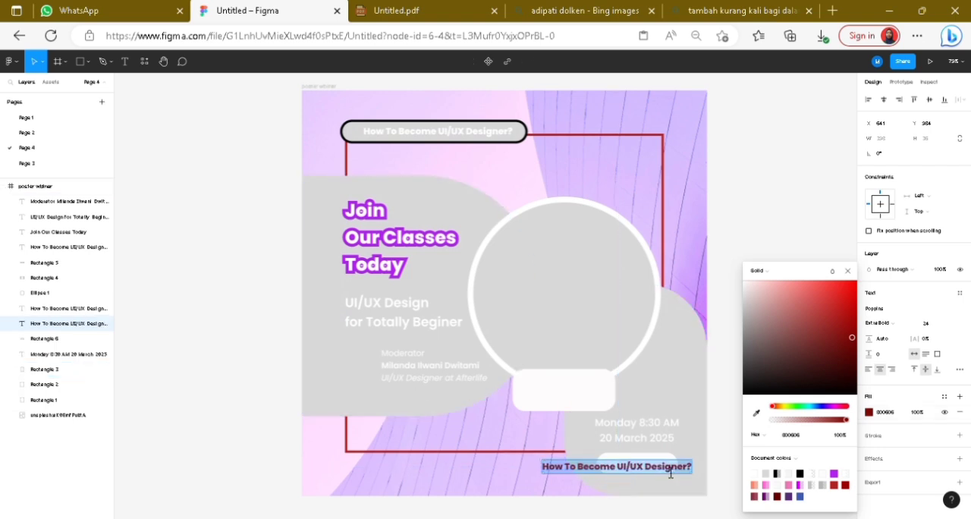
{"action": "type", "text": "JOIN NOW"}
{"action": "key", "text": "Escape"}
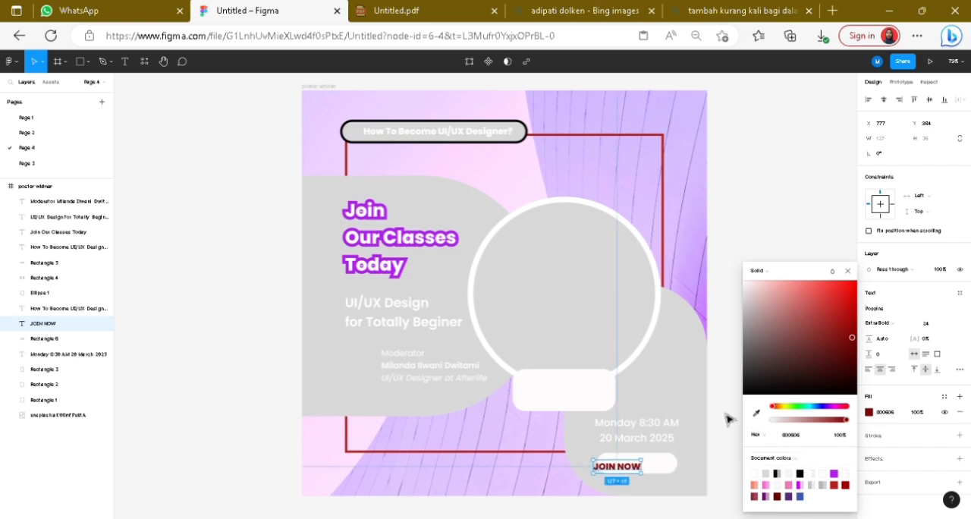
{"action": "left_click", "coordinate": [728, 418]}
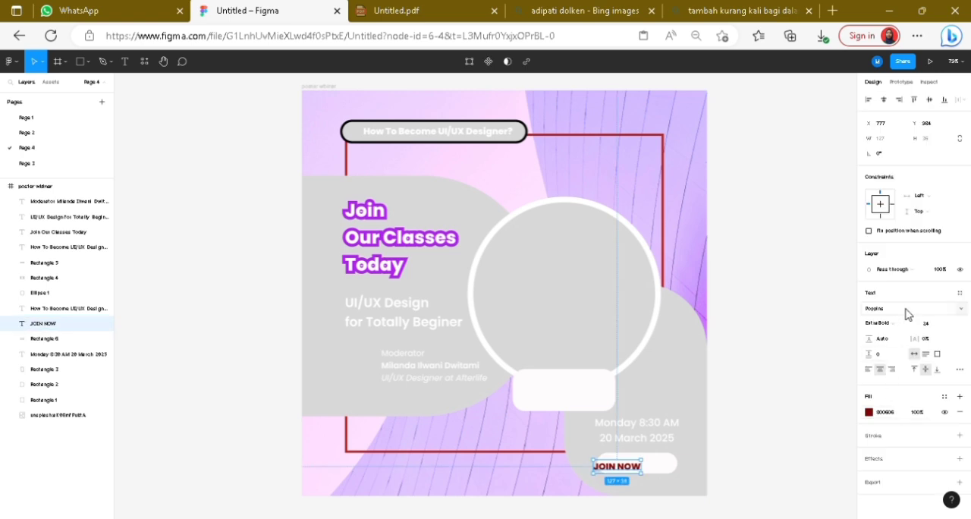
Step: Set the "JOIN NOW" text to ExtraBold Italic and centre it on the small white bar
{"action": "left_click", "coordinate": [902, 324]}
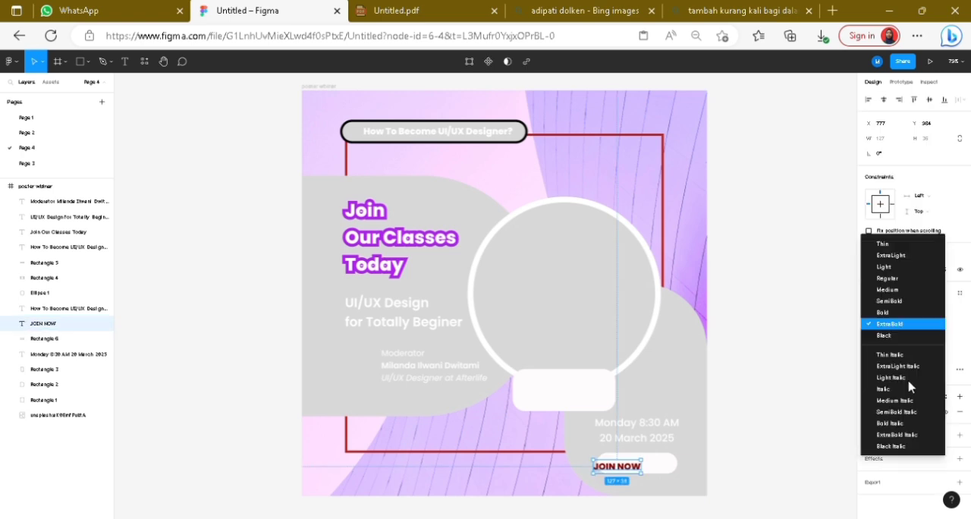
{"action": "left_click", "coordinate": [895, 436]}
{"action": "left_click_drag", "start_coordinate": [621, 475], "coordinate": [643, 472]}
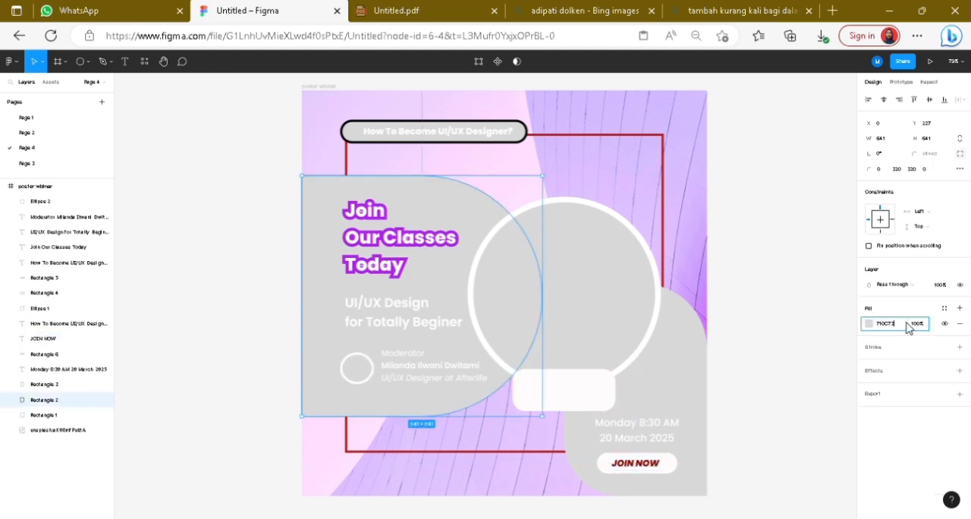
{"action": "key", "text": "Return"}
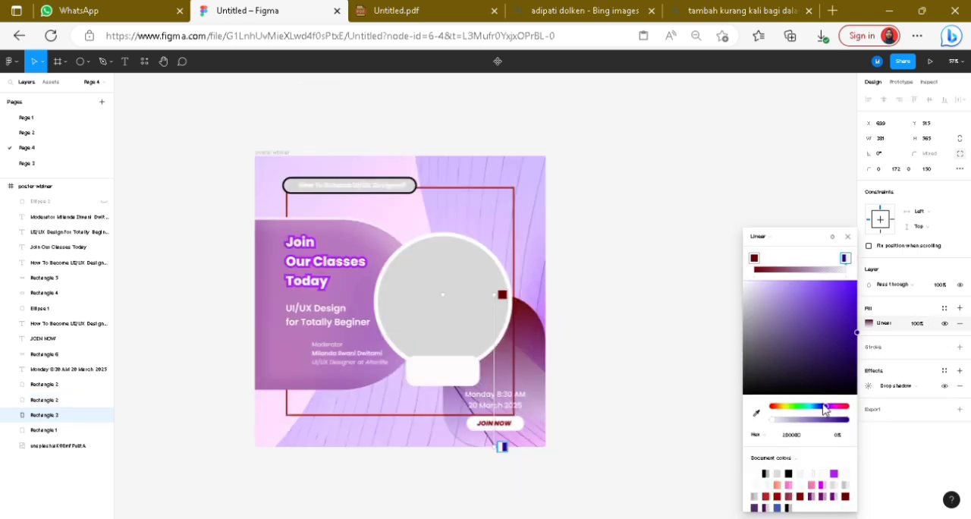
Step: Set the end colour of the linear gradient on the rounded shape behind the date to A320B8 at 45% opacity
{"action": "left_click_drag", "start_coordinate": [824, 409], "coordinate": [834, 410]}
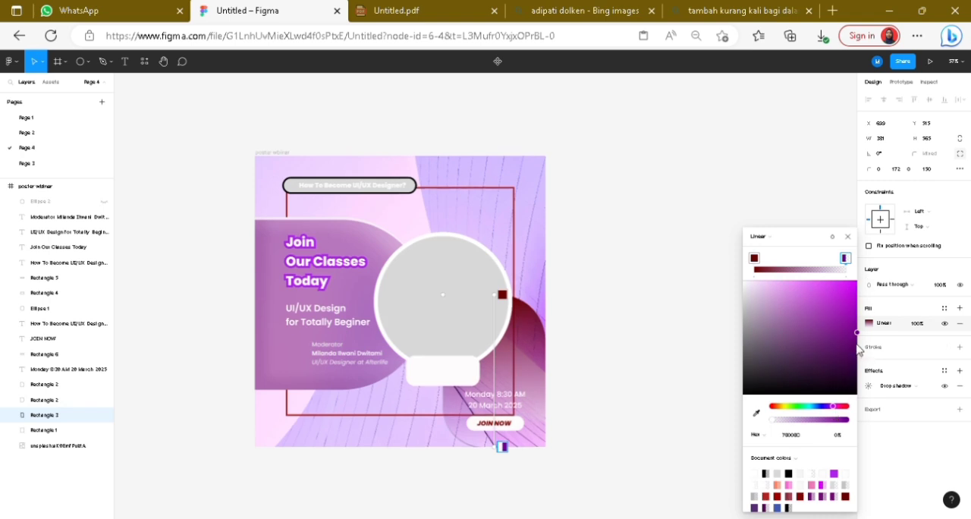
{"action": "left_click_drag", "start_coordinate": [857, 337], "coordinate": [837, 317]}
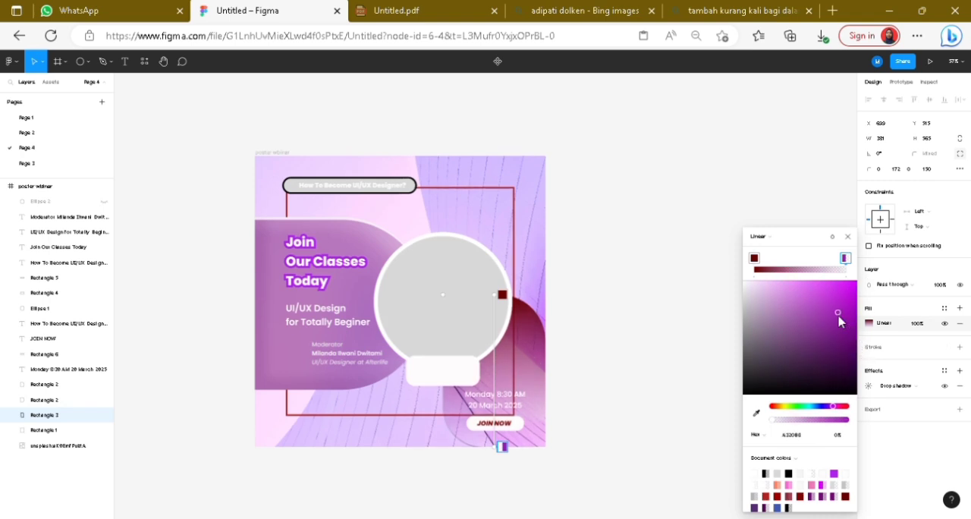
{"action": "mouse_move", "coordinate": [844, 259]}
{"action": "left_mouse_down"}
{"action": "mouse_move", "coordinate": [818, 259]}
{"action": "mouse_move", "coordinate": [852, 268]}
{"action": "left_mouse_up"}
{"action": "left_click_drag", "start_coordinate": [774, 422], "coordinate": [806, 427]}
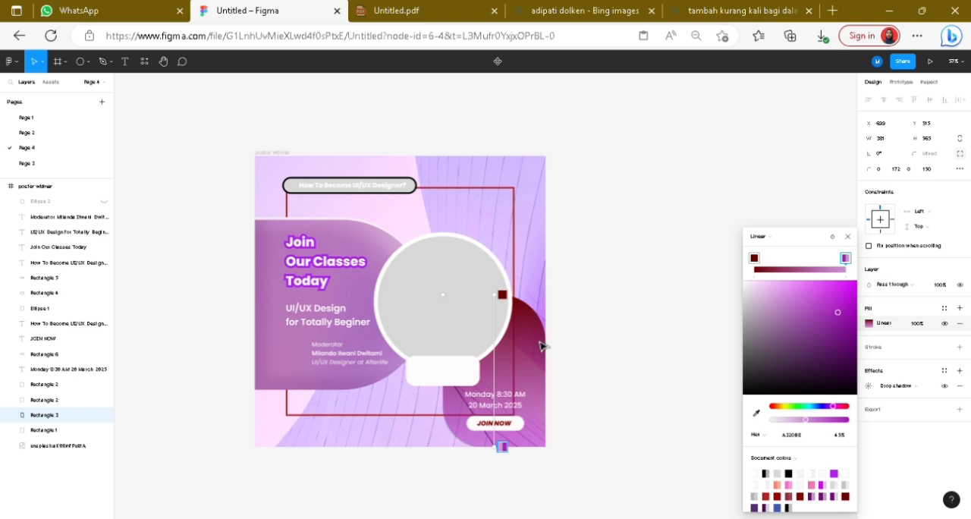
{"action": "left_click", "coordinate": [848, 237]}
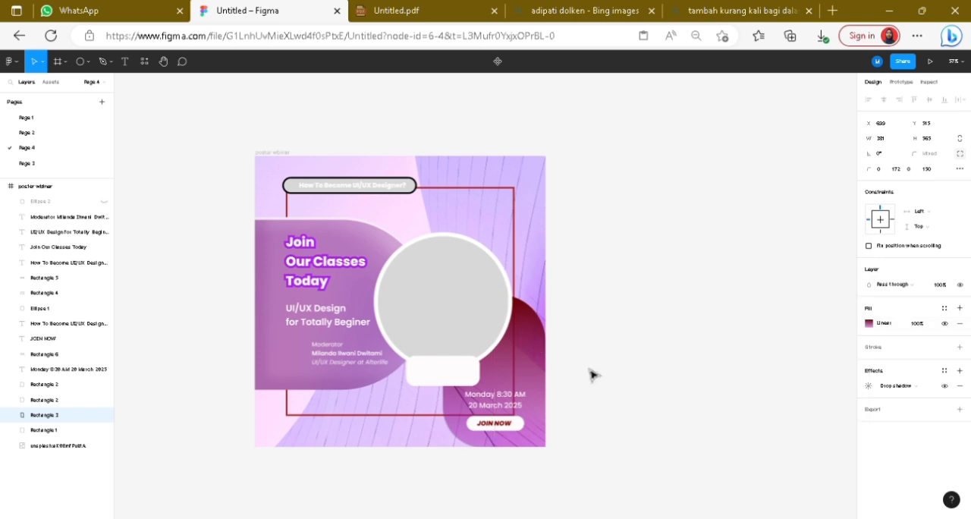
Step: Apply the Morph plugin's Glassy effect to the rounded shape behind the date and move the resulting top layer below the original shape
{"action": "right_click", "coordinate": [534, 358]}
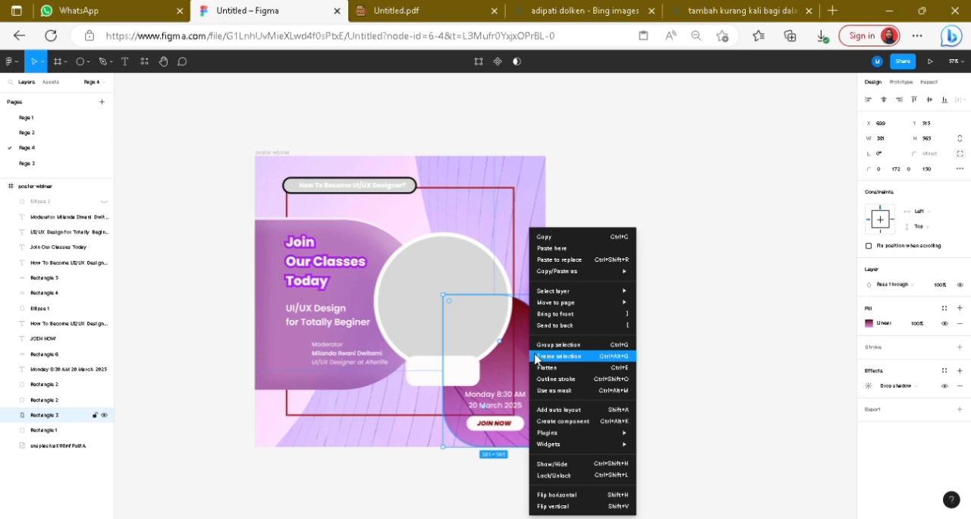
{"action": "mouse_move", "coordinate": [582, 436]}
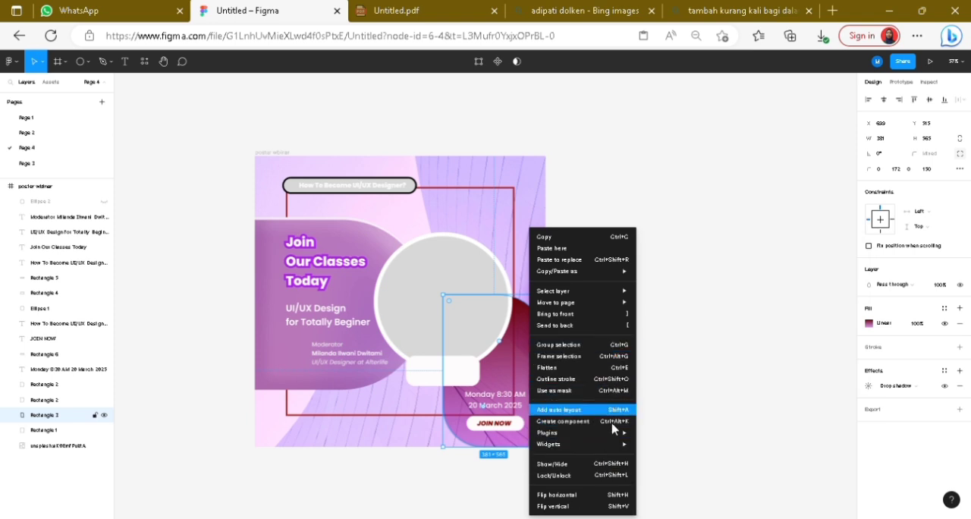
{"action": "mouse_move", "coordinate": [617, 433]}
{"action": "mouse_move", "coordinate": [653, 446]}
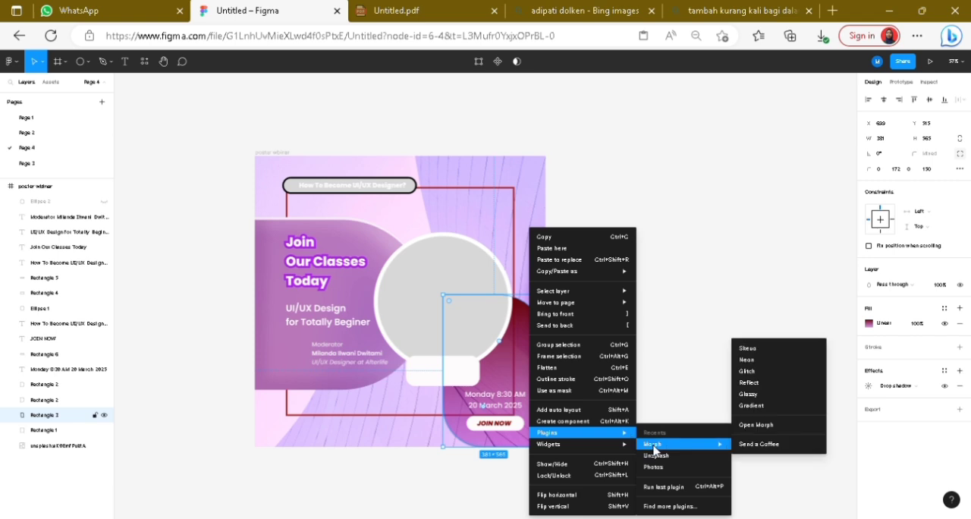
{"action": "left_click", "coordinate": [774, 395]}
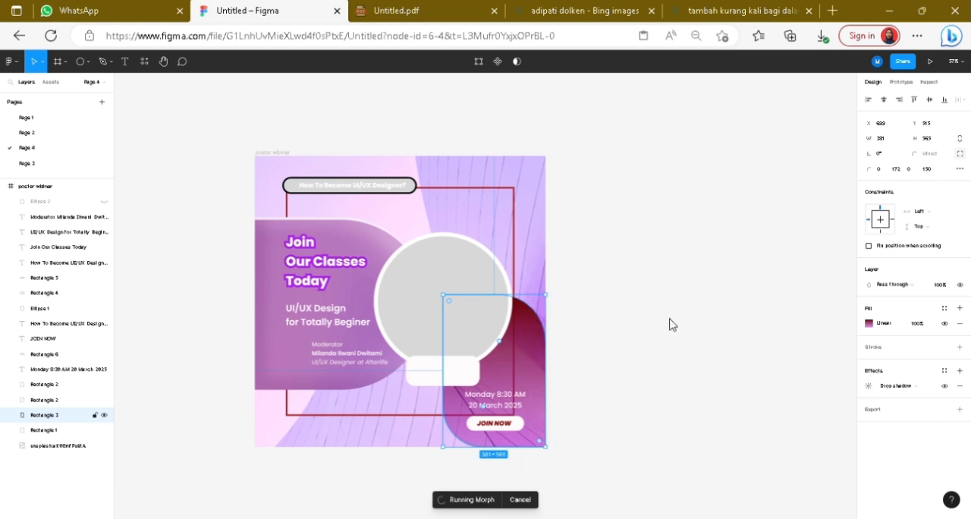
{"action": "left_click_drag", "start_coordinate": [418, 303], "coordinate": [257, 301]}
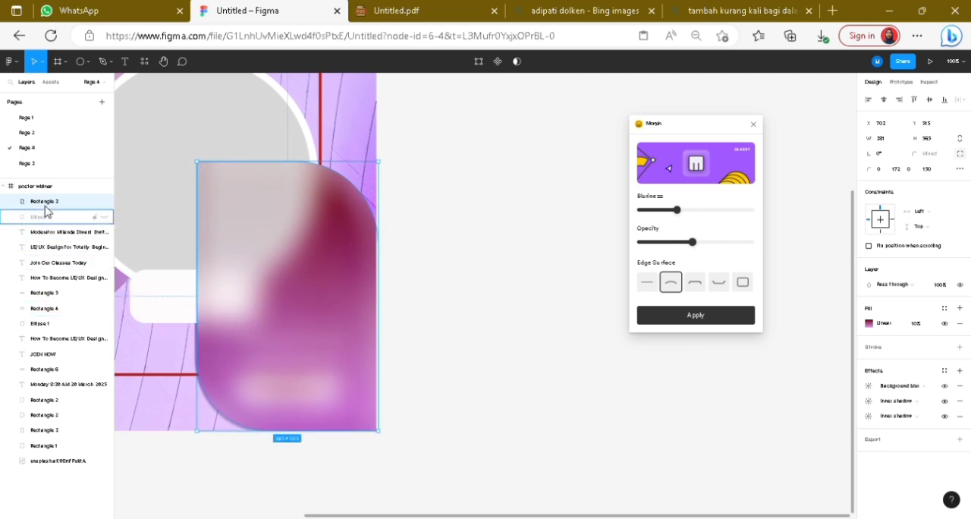
{"action": "left_click_drag", "start_coordinate": [46, 207], "coordinate": [50, 439]}
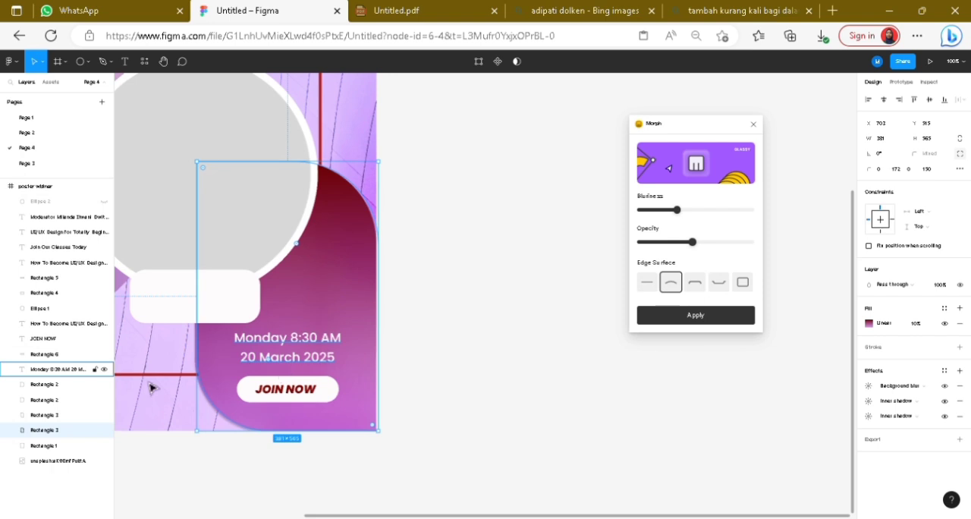
Step: Lower the gradient fill opacity of the original rounded shape behind the date
{"action": "left_click", "coordinate": [66, 417]}
{"action": "scroll", "coordinate": [607, 381], "scroll_direction": "down", "scroll_amount": 3}
{"action": "scroll", "coordinate": [607, 382], "scroll_direction": "up", "scroll_amount": 2}
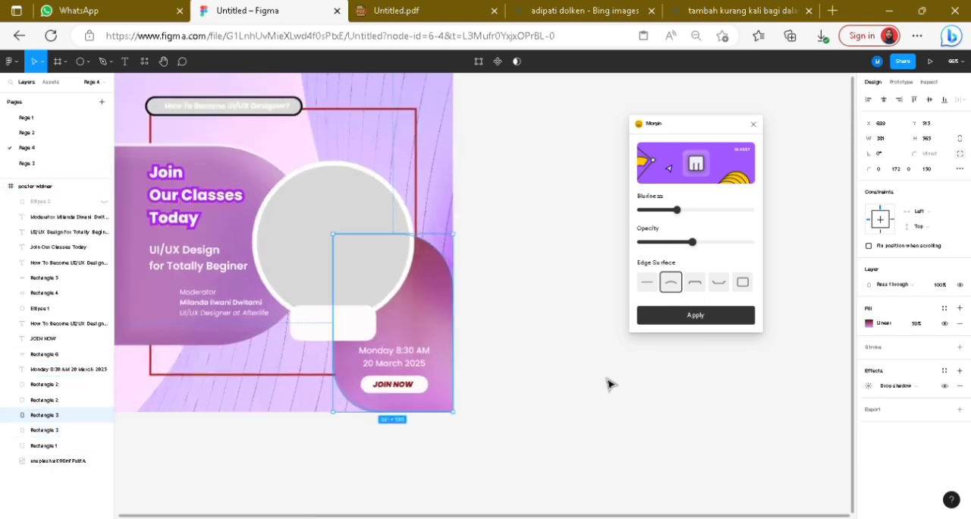
{"action": "left_click", "coordinate": [720, 310]}
Step: Copy the man's portrait from the Bing images page, paste it into the poster's circular placeholder in Figma, and shift the circle slightly left
{"action": "left_click", "coordinate": [583, 11]}
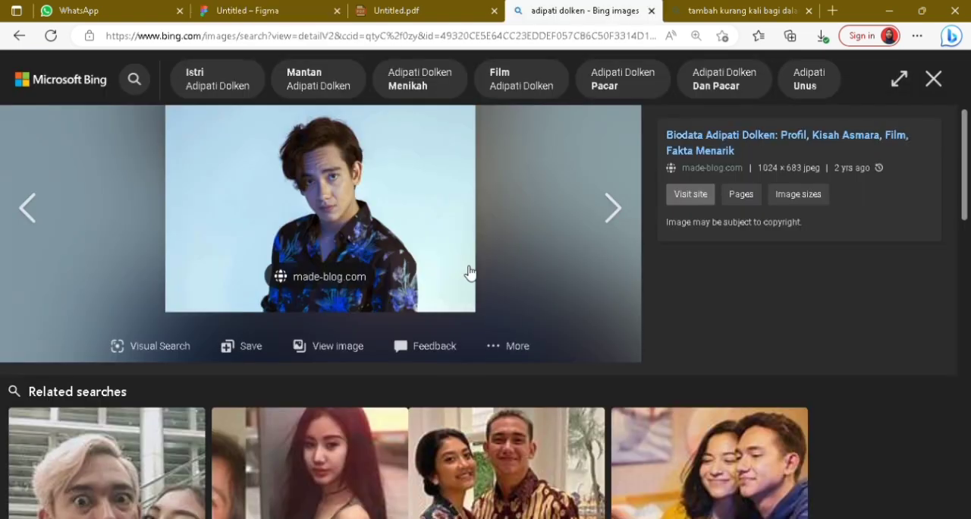
{"action": "left_click", "coordinate": [282, 11]}
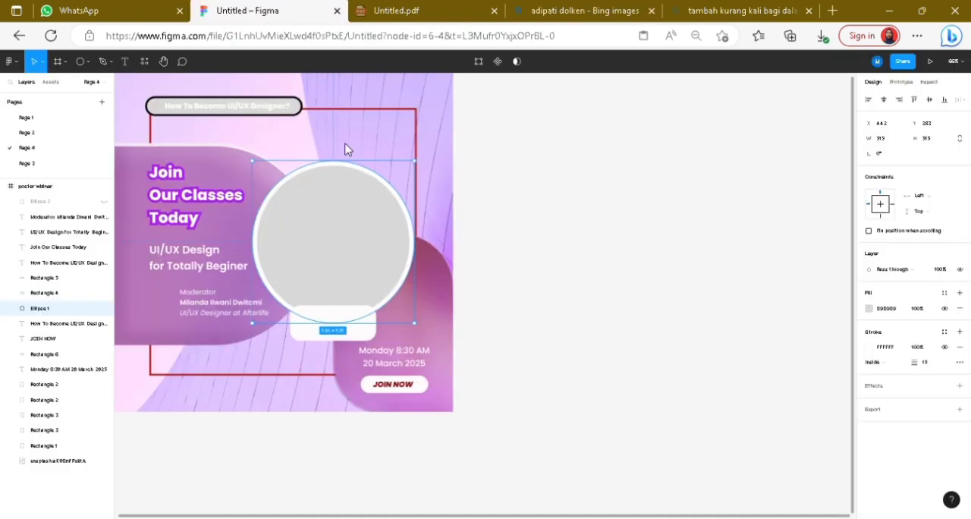
{"action": "right_click", "coordinate": [346, 196]}
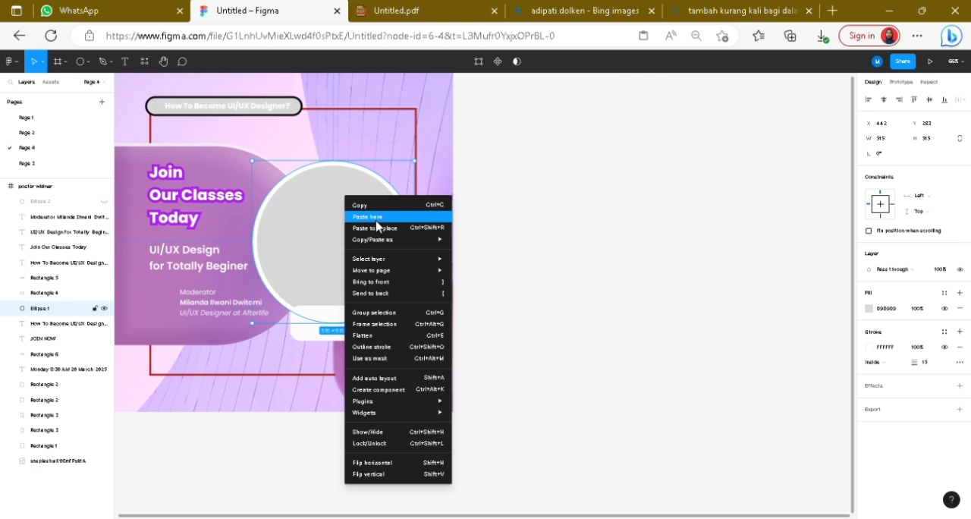
{"action": "left_click", "coordinate": [377, 219]}
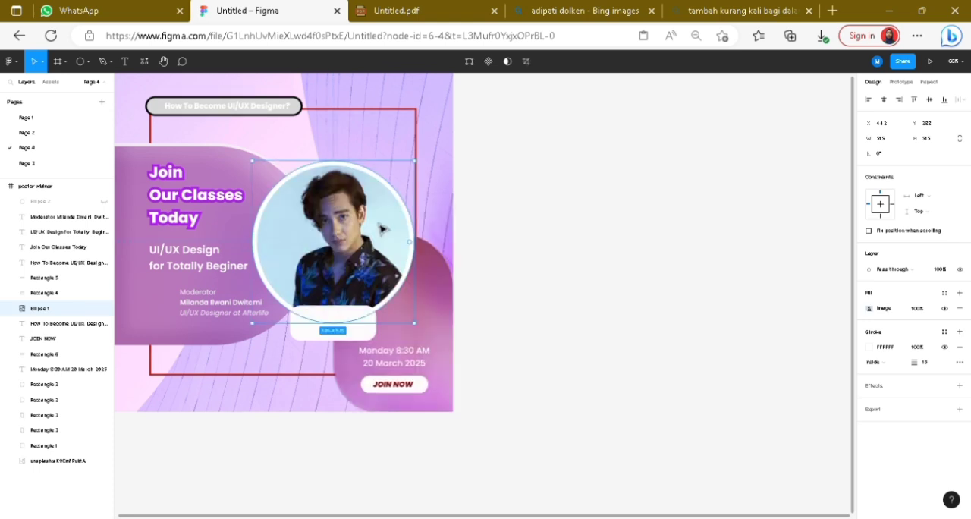
{"action": "left_click_drag", "start_coordinate": [379, 223], "coordinate": [375, 225]}
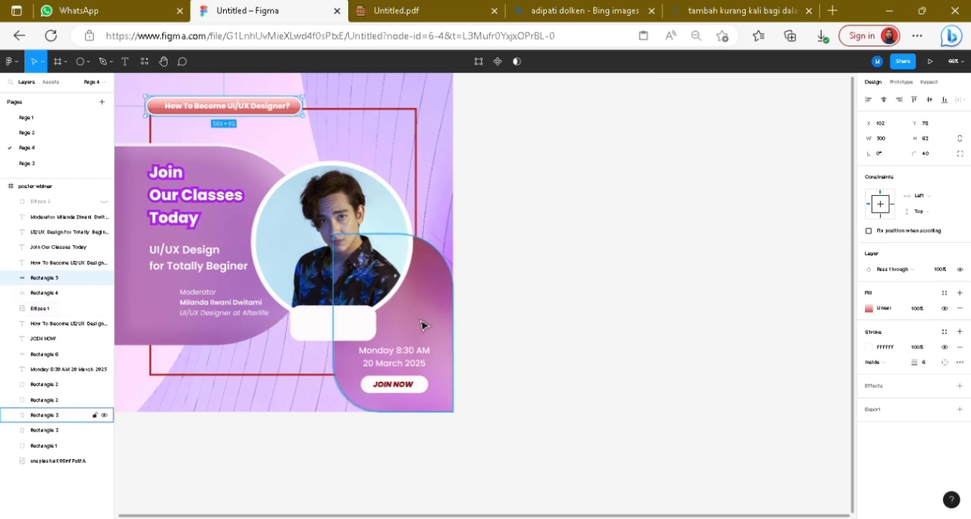
Step: Apply the Morph plugin's Glassy effect to the white rounded rectangle below the portrait and hide the original rectangle layer
{"action": "left_click", "coordinate": [349, 326]}
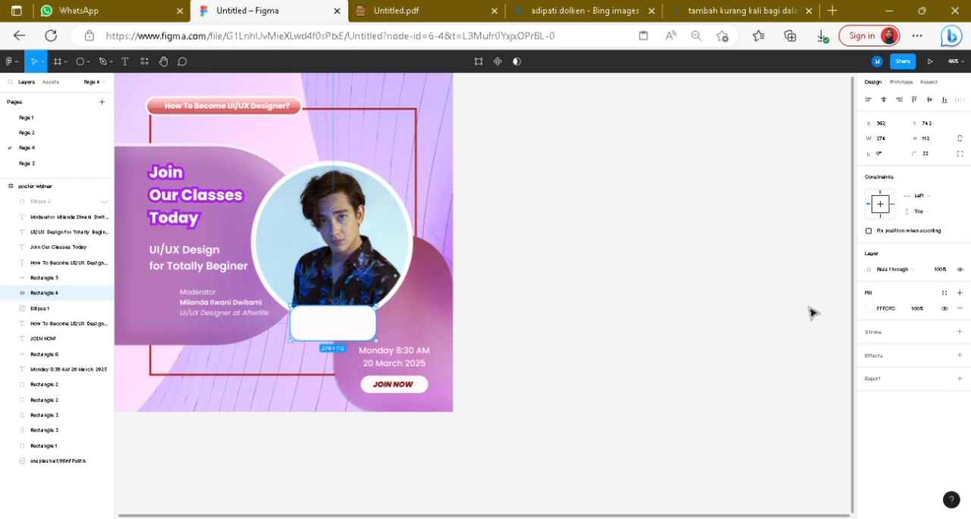
{"action": "right_click", "coordinate": [346, 334]}
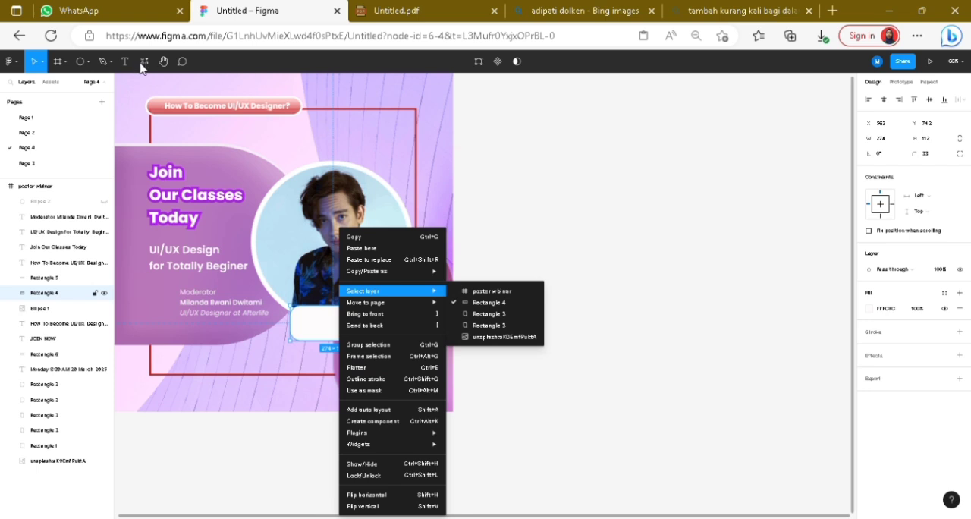
{"action": "left_click", "coordinate": [164, 65]}
{"action": "left_click_drag", "start_coordinate": [151, 91], "coordinate": [346, 124]}
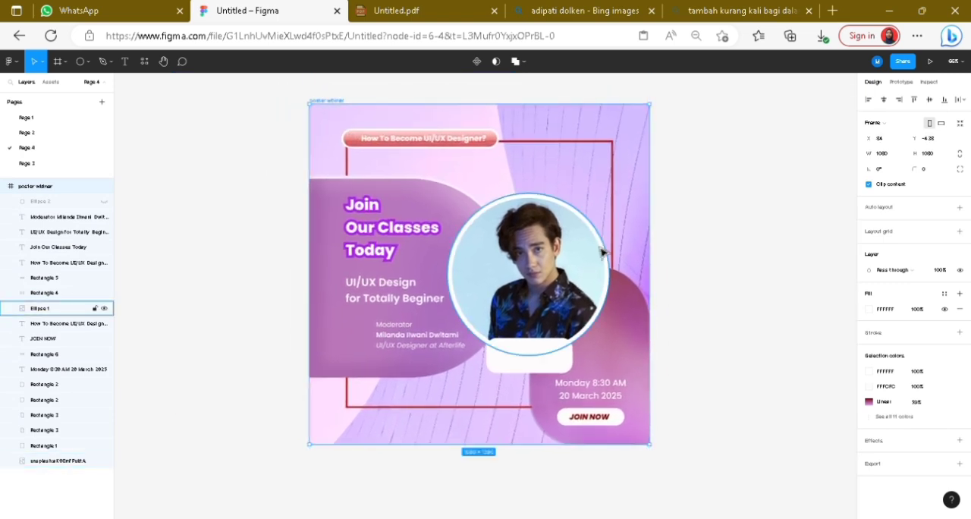
{"action": "left_click", "coordinate": [551, 368]}
{"action": "right_click", "coordinate": [551, 368]}
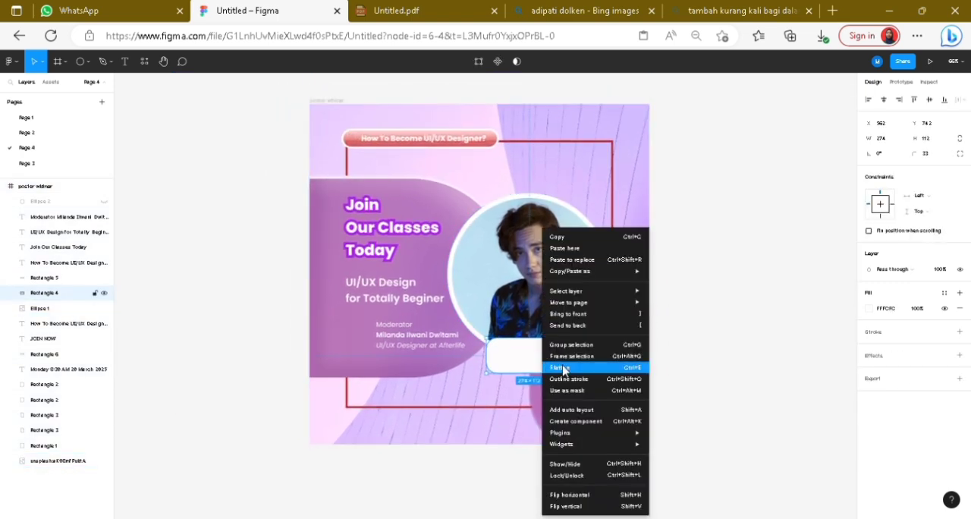
{"action": "mouse_move", "coordinate": [606, 434]}
{"action": "mouse_move", "coordinate": [667, 447]}
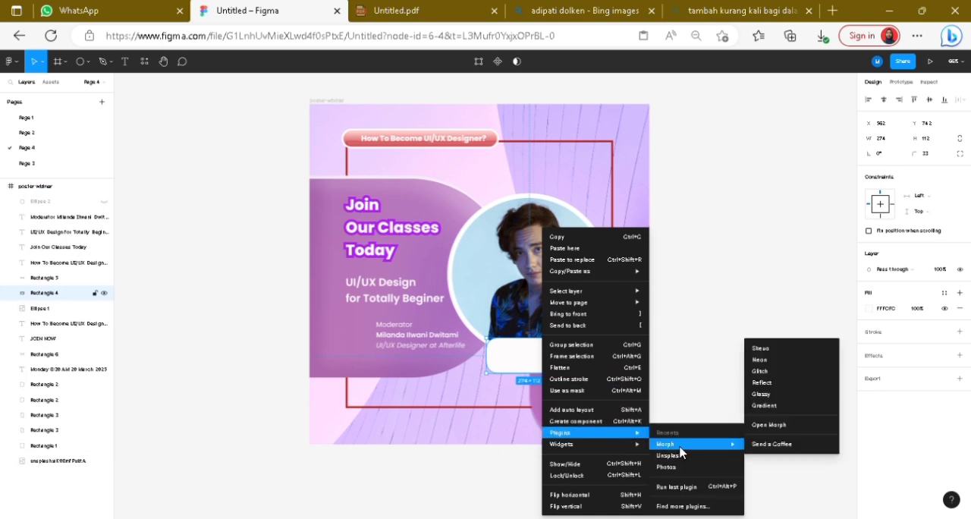
{"action": "left_click", "coordinate": [779, 394]}
{"action": "left_click_drag", "start_coordinate": [443, 303], "coordinate": [299, 304]}
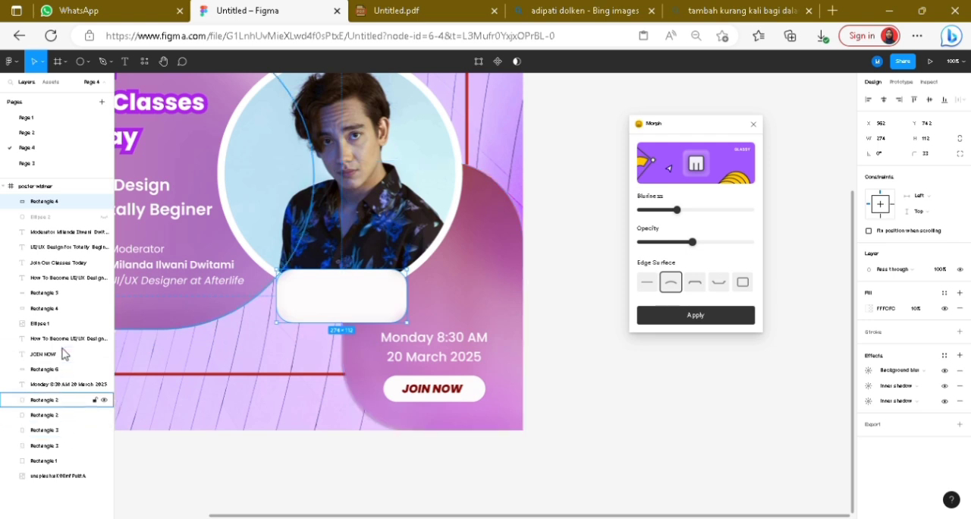
{"action": "left_click", "coordinate": [96, 308]}
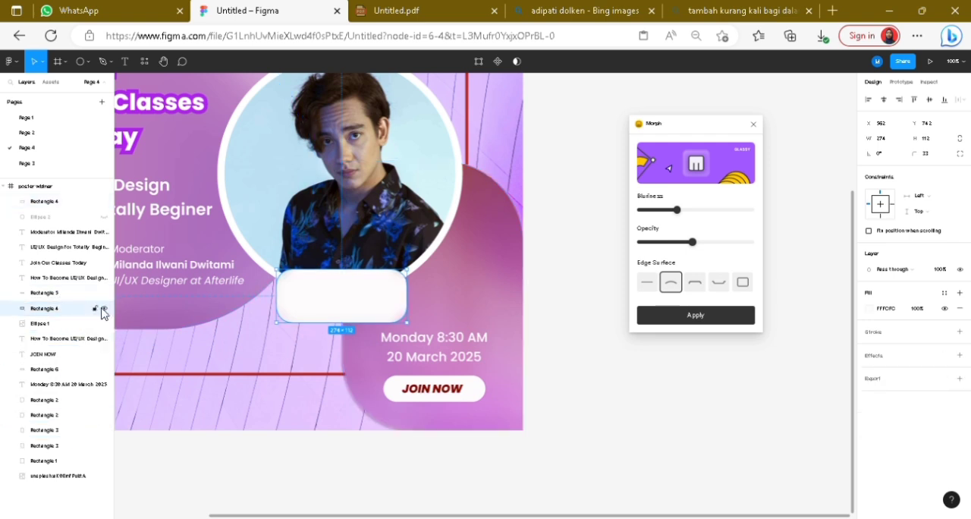
{"action": "left_click", "coordinate": [104, 310]}
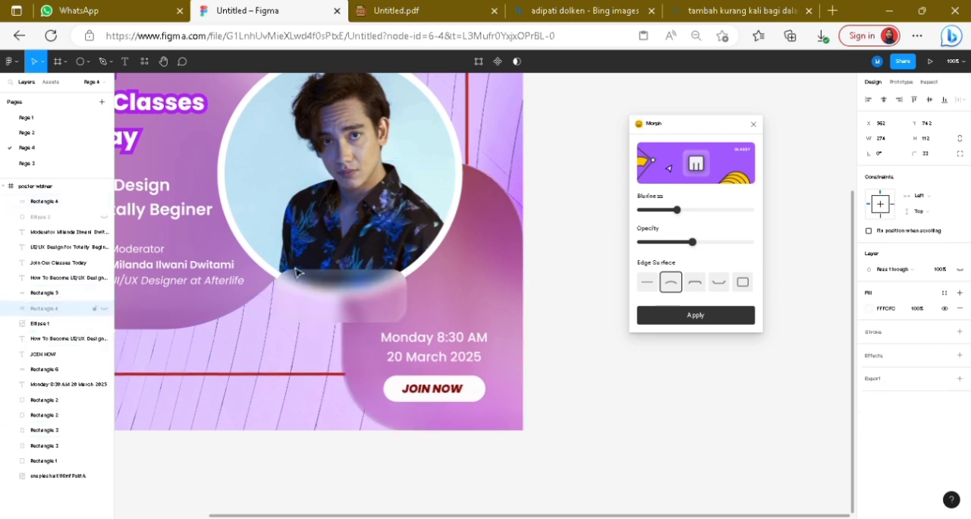
Step: Add an inside stroke in FFFFFF at 100% opacity with a weight of 5 to the glassy rectangle below the portrait
{"action": "left_click", "coordinate": [371, 301]}
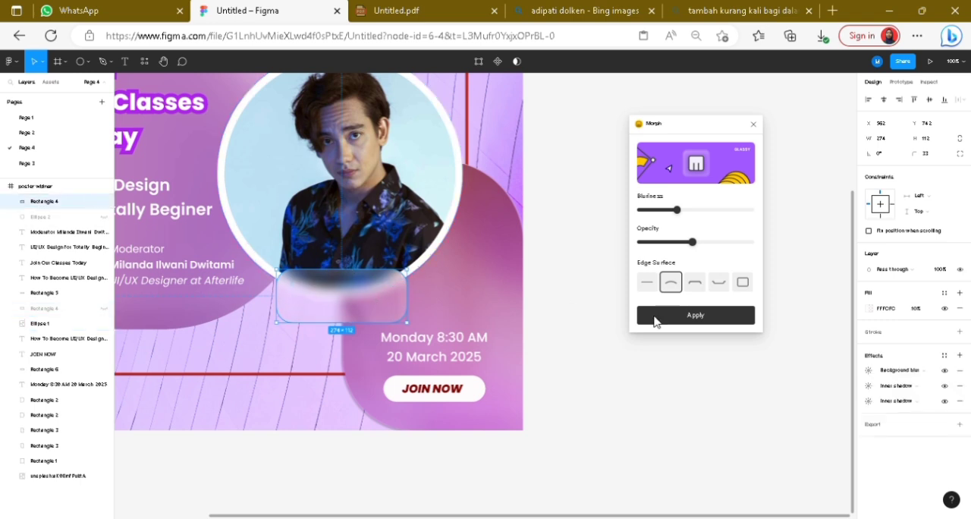
{"action": "left_click", "coordinate": [959, 334]}
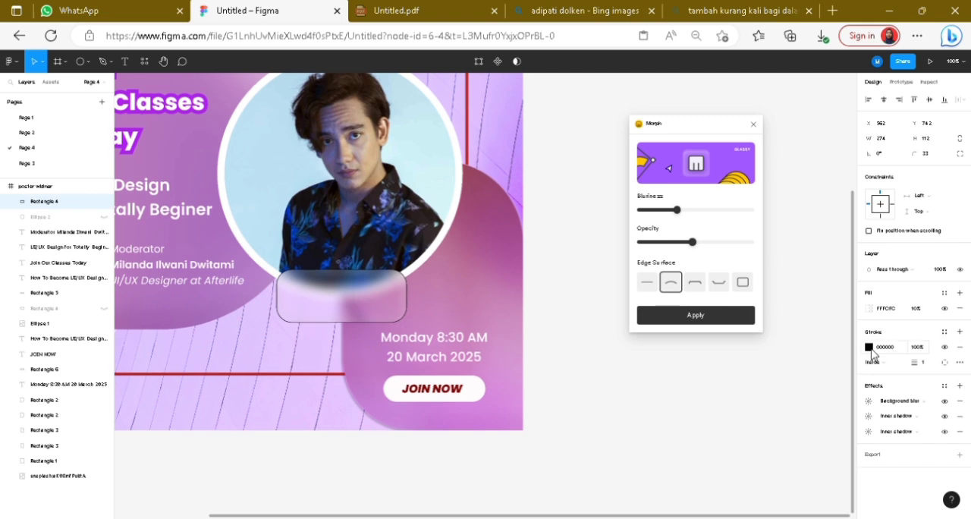
{"action": "left_click", "coordinate": [869, 347]}
{"action": "left_click", "coordinate": [778, 300]}
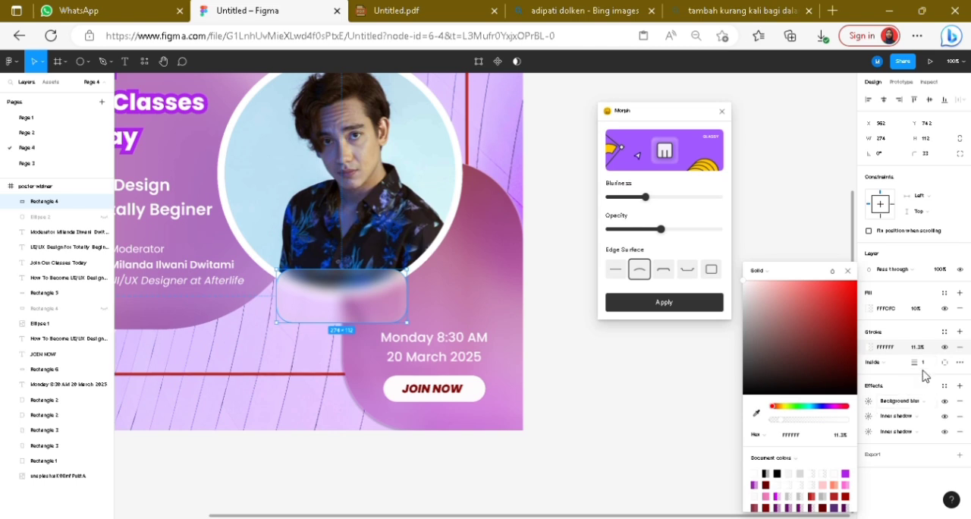
{"action": "mouse_move", "coordinate": [927, 370]}
{"action": "left_mouse_down"}
{"action": "mouse_move", "coordinate": [939, 369]}
{"action": "mouse_move", "coordinate": [926, 370]}
{"action": "mouse_move", "coordinate": [926, 358]}
{"action": "left_mouse_up"}
{"action": "left_click", "coordinate": [918, 350]}
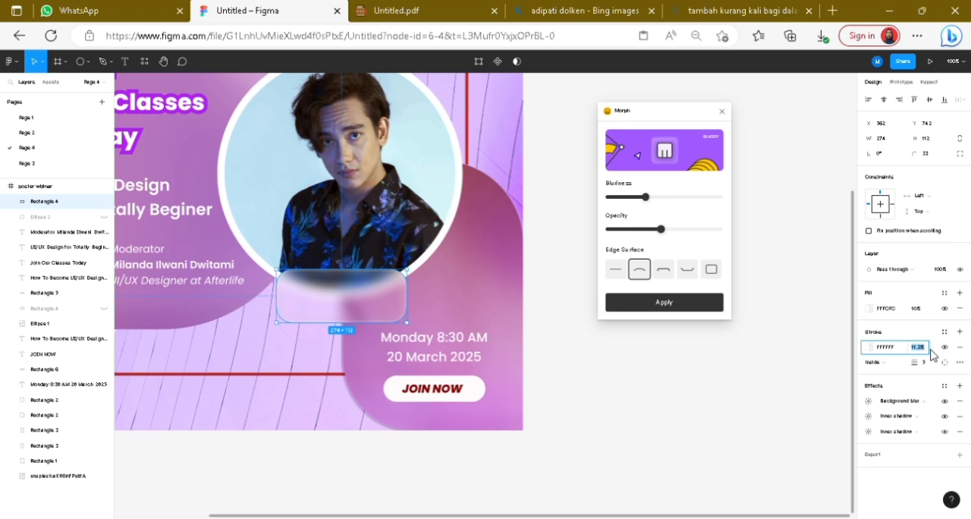
{"action": "mouse_move", "coordinate": [932, 354]}
{"action": "left_mouse_down"}
{"action": "mouse_move", "coordinate": [967, 349]}
{"action": "mouse_move", "coordinate": [6, 347]}
{"action": "mouse_move", "coordinate": [134, 343]}
{"action": "left_mouse_up"}
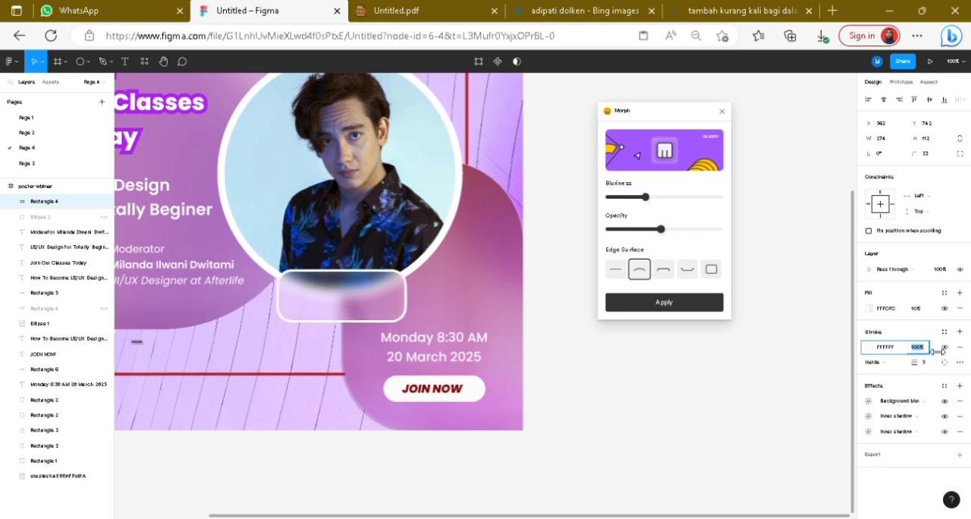
{"action": "left_click", "coordinate": [808, 355]}
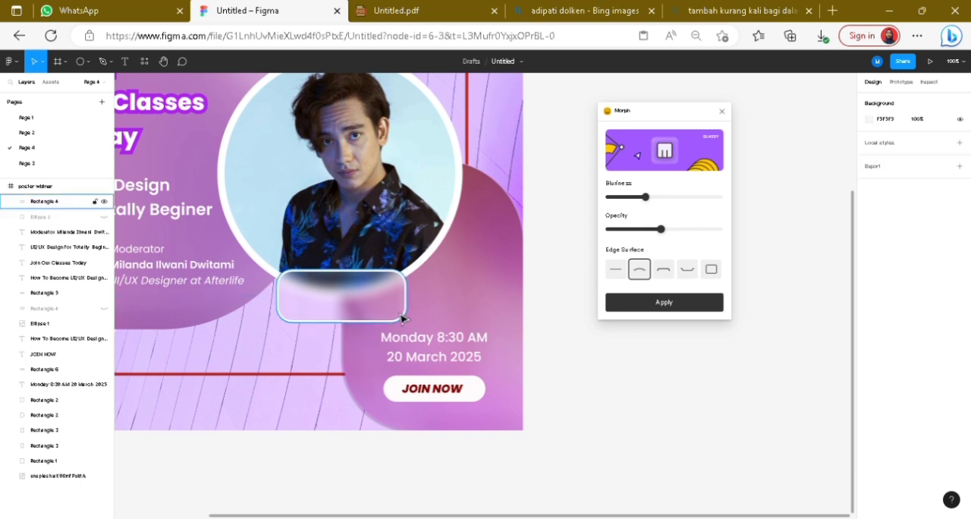
{"action": "scroll", "coordinate": [464, 305], "scroll_direction": "down", "scroll_amount": 3}
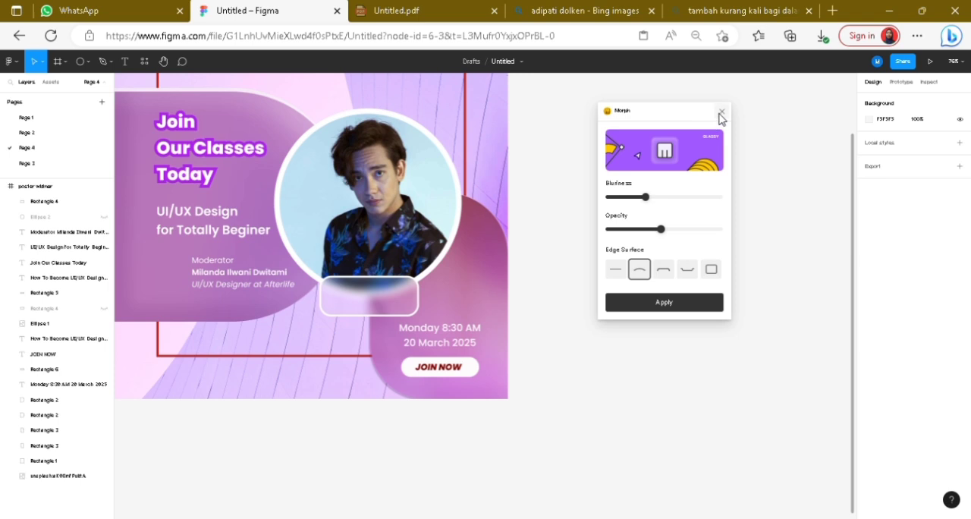
Step: Add a 1x PNG export setting to the poster's page and bring up the export dialog with that page included
{"action": "left_click", "coordinate": [10, 60]}
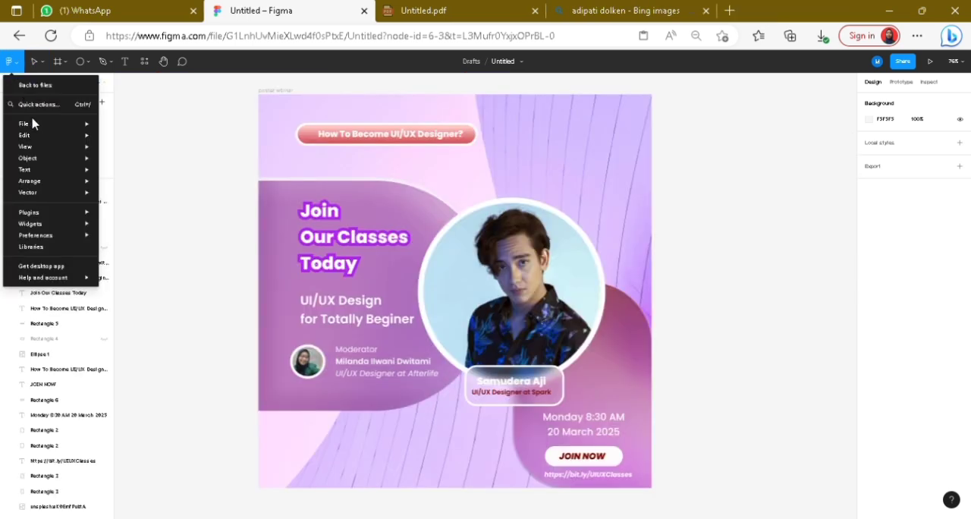
{"action": "mouse_move", "coordinate": [35, 124]}
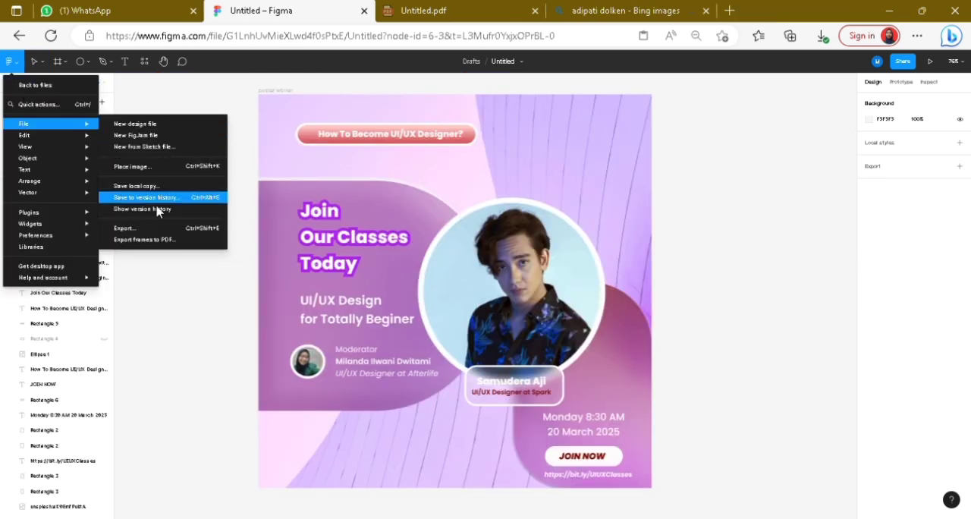
{"action": "left_click", "coordinate": [167, 229]}
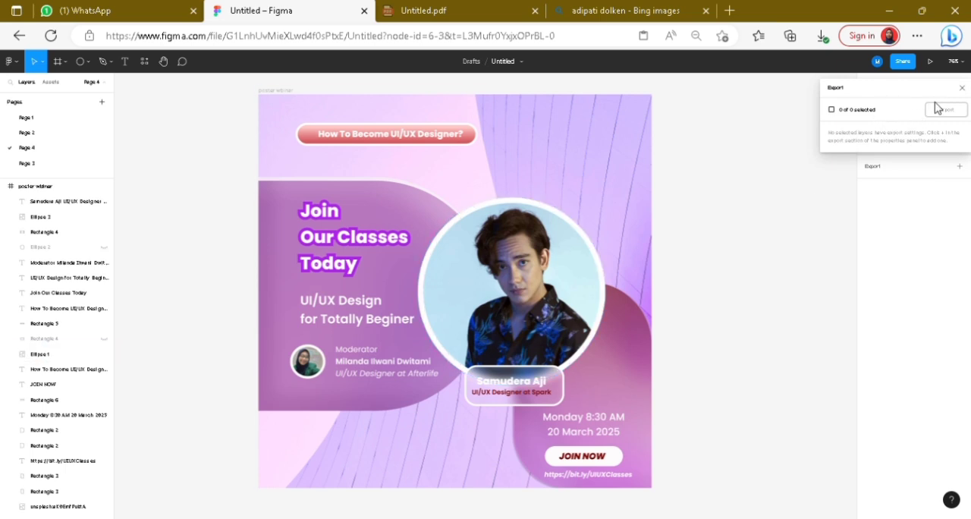
{"action": "left_click_drag", "start_coordinate": [946, 98], "coordinate": [819, 148]}
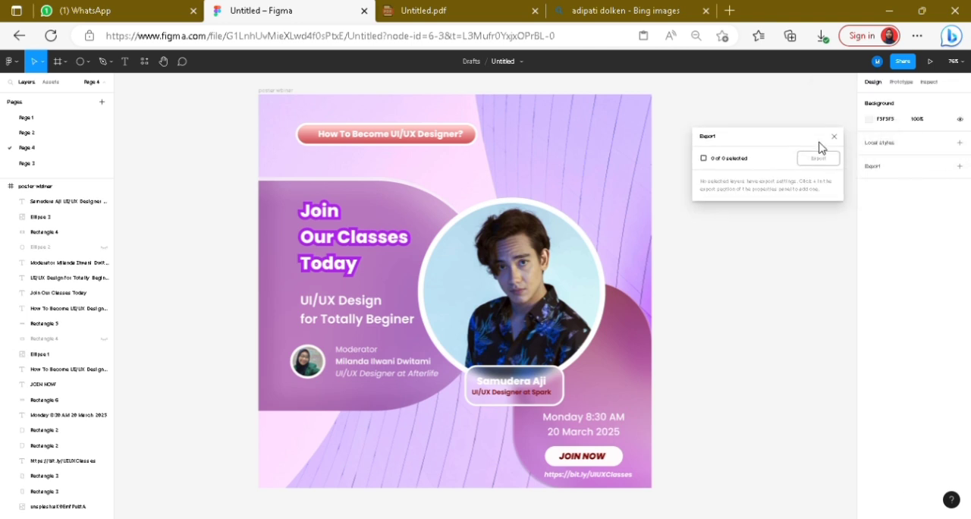
{"action": "left_click", "coordinate": [871, 167]}
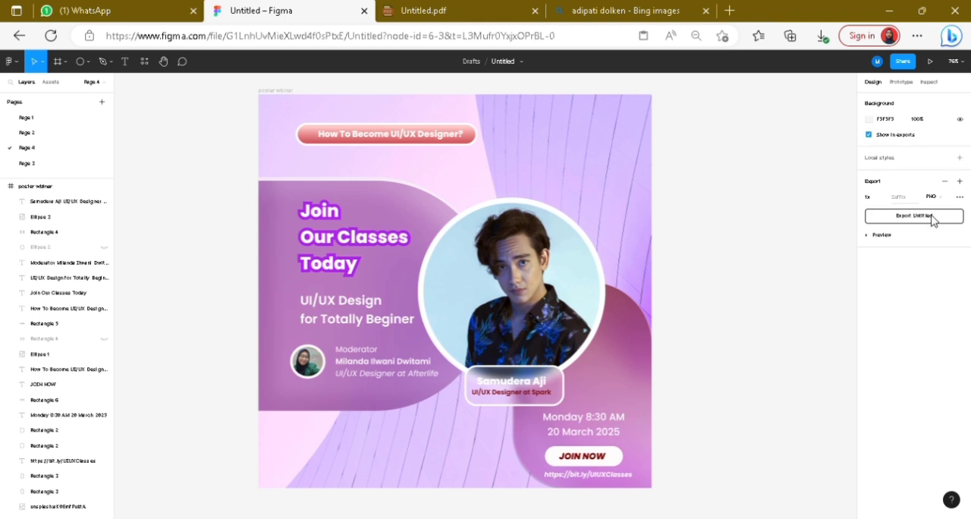
{"action": "left_click", "coordinate": [932, 219]}
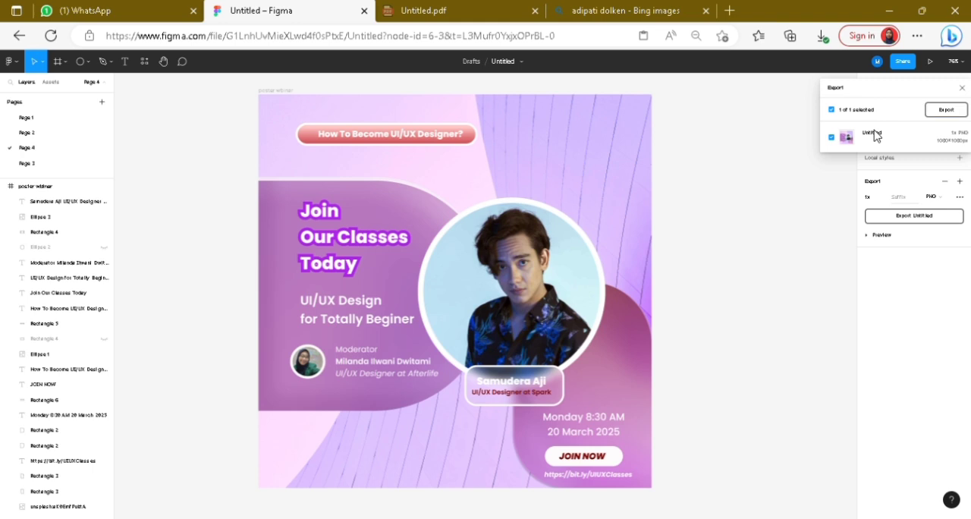
{"action": "left_click", "coordinate": [935, 223]}
Step: Open the name of Page 4 for editing
{"action": "double_click", "coordinate": [36, 152]}
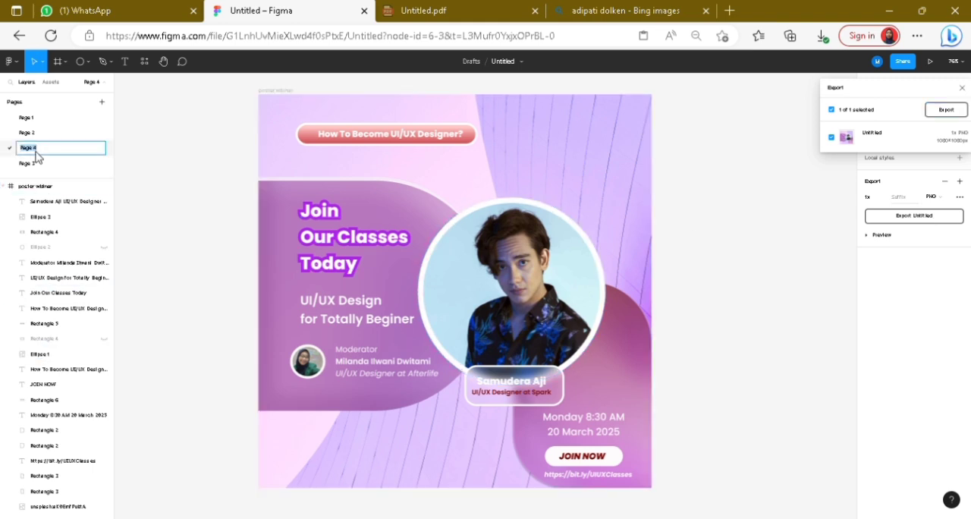